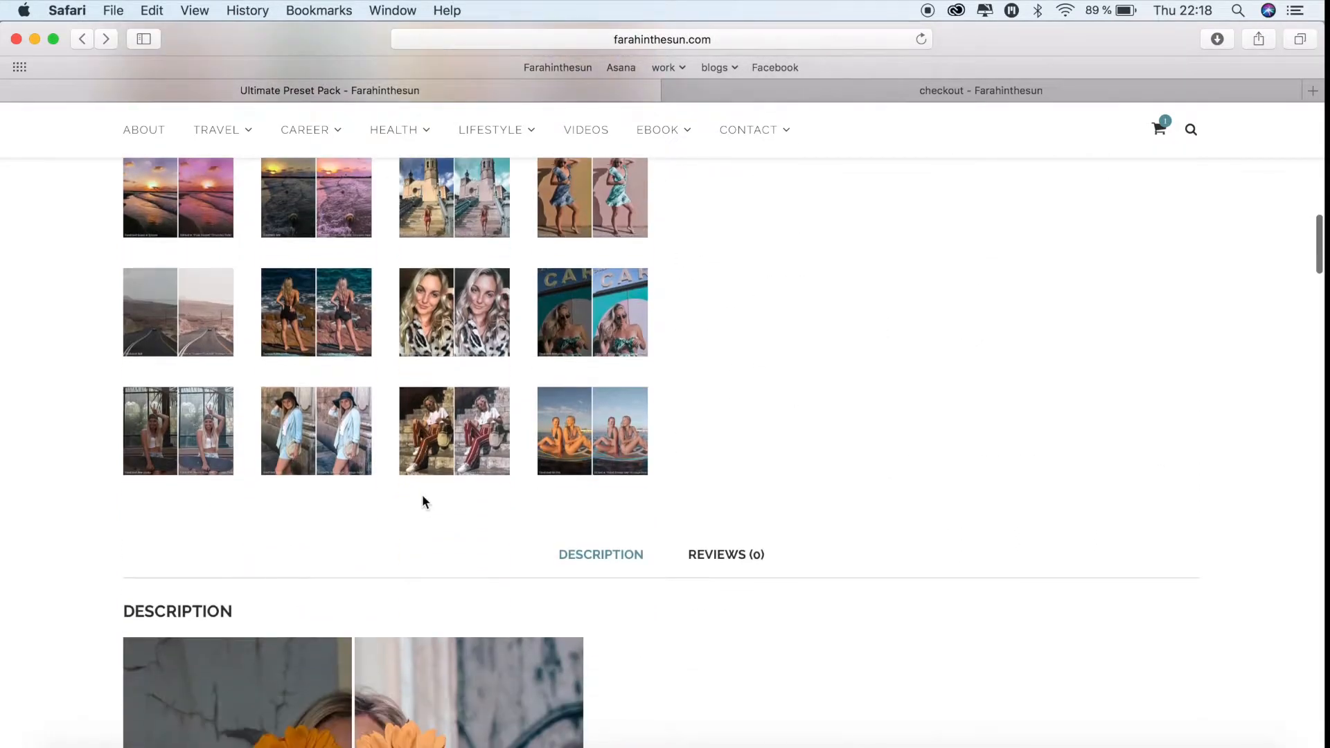
Examine the Ultimate Preset Pack product page, including its before-and-after photo comparisons, description and frequently asked questions
{"action": "scroll", "coordinate": [424, 500], "scroll_direction": "up", "scroll_amount": 5}
{"action": "scroll", "coordinate": [424, 500], "scroll_direction": "down", "scroll_amount": 3}
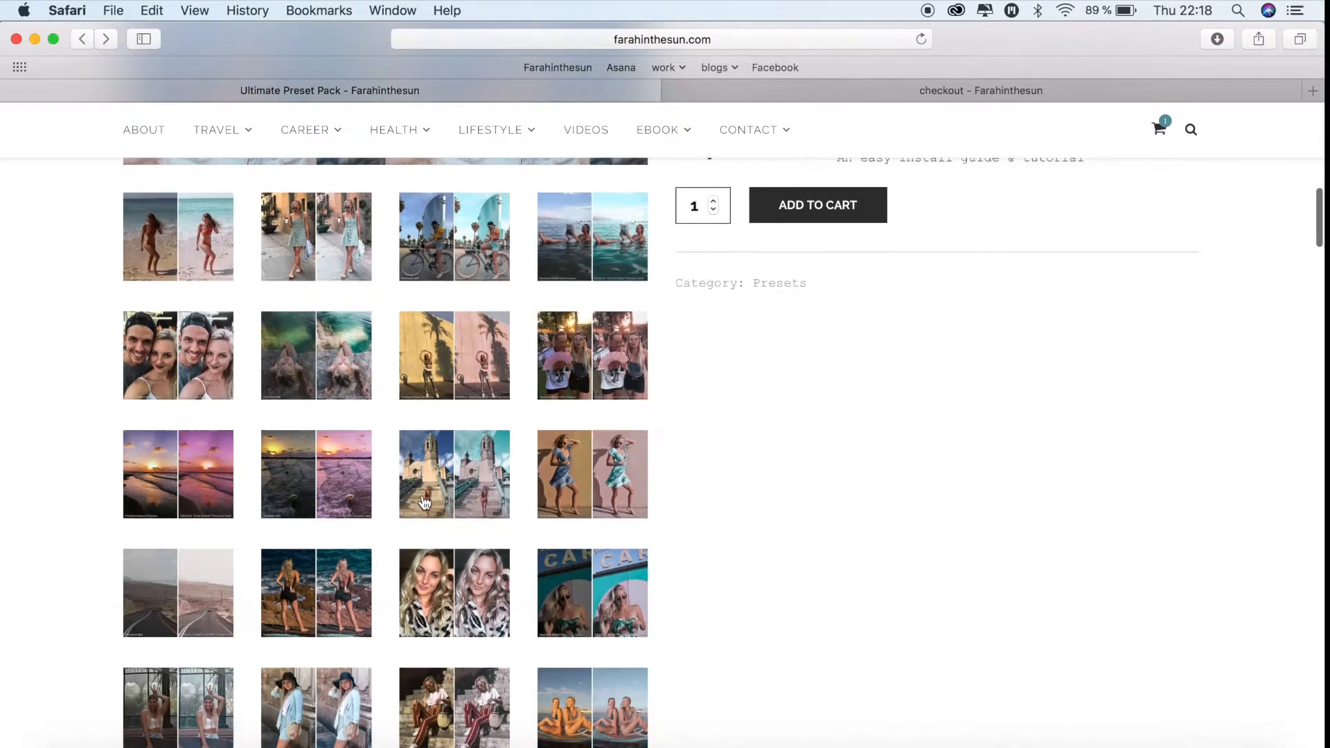
{"action": "scroll", "coordinate": [357, 543], "scroll_direction": "down", "scroll_amount": 3}
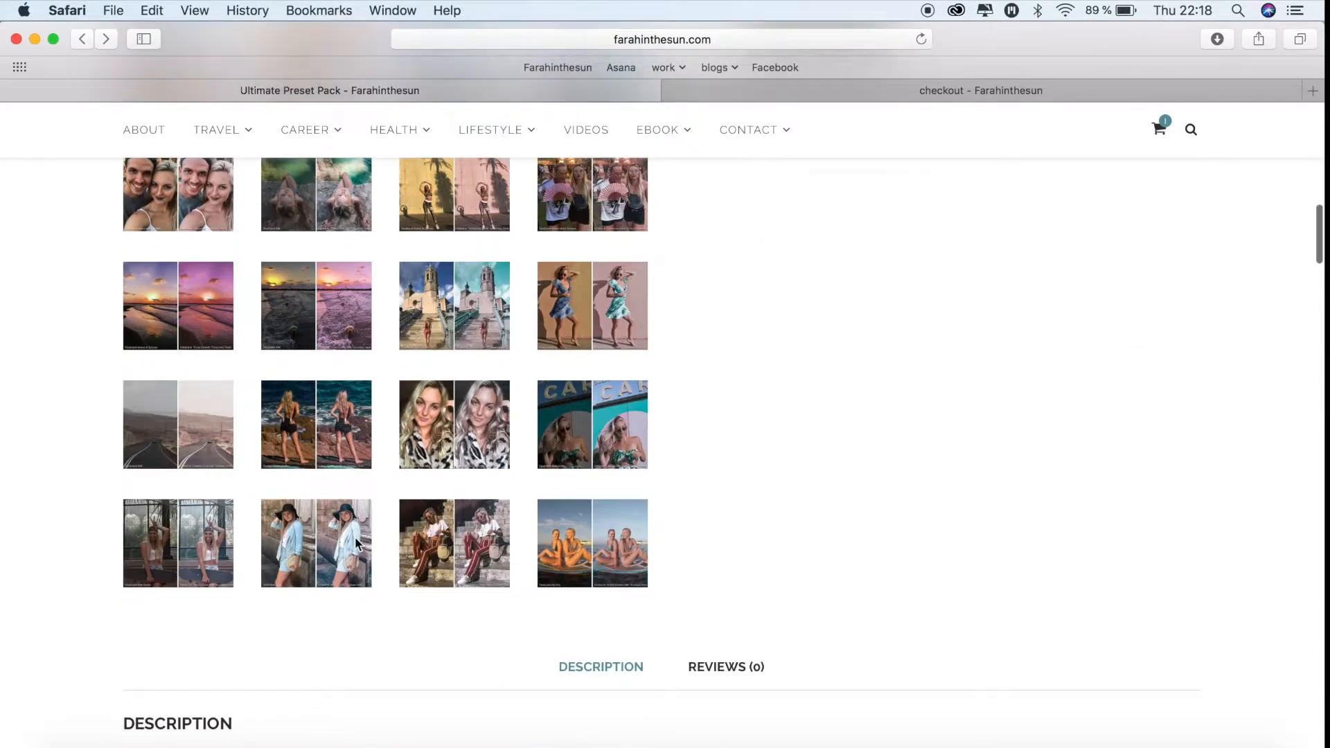
{"action": "scroll", "coordinate": [506, 369], "scroll_direction": "down", "scroll_amount": 8}
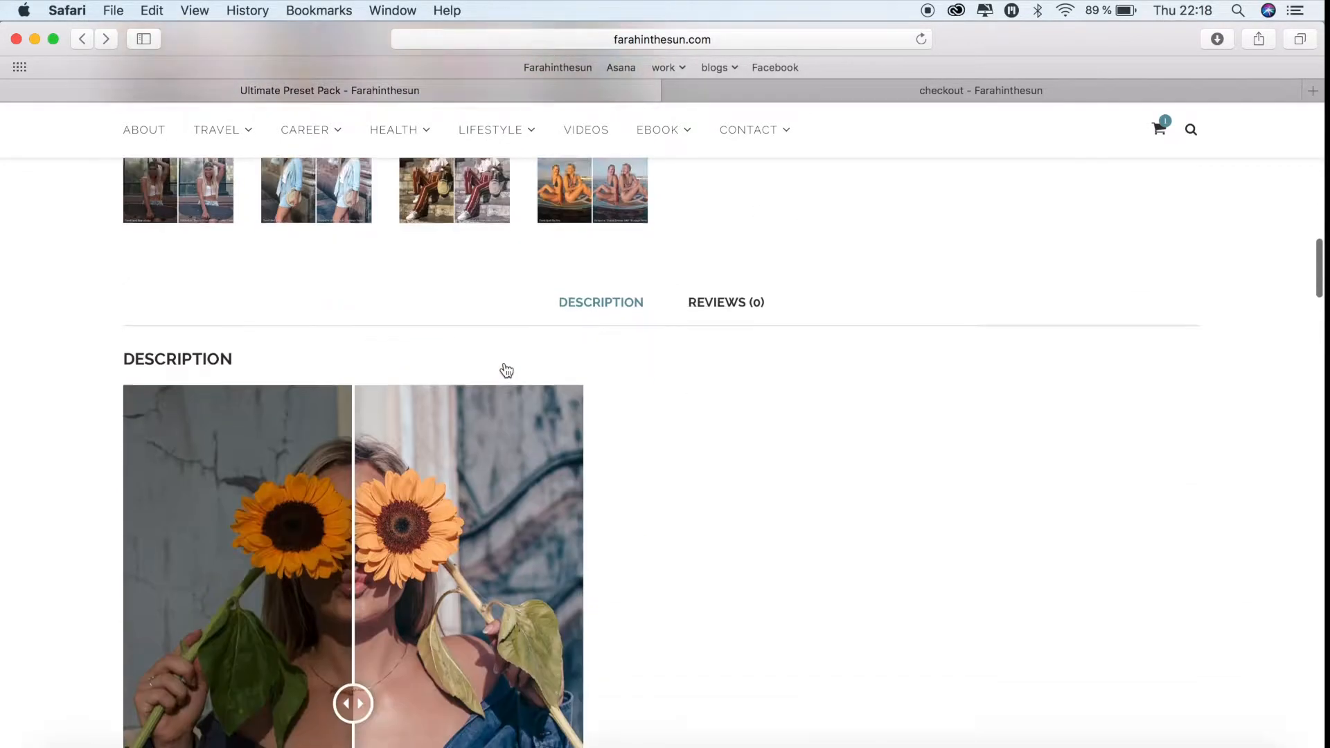
{"action": "left_click_drag", "start_coordinate": [353, 653], "coordinate": [443, 516]}
{"action": "scroll", "coordinate": [443, 516], "scroll_direction": "down", "scroll_amount": 4}
{"action": "scroll", "coordinate": [442, 516], "scroll_direction": "down", "scroll_amount": 15}
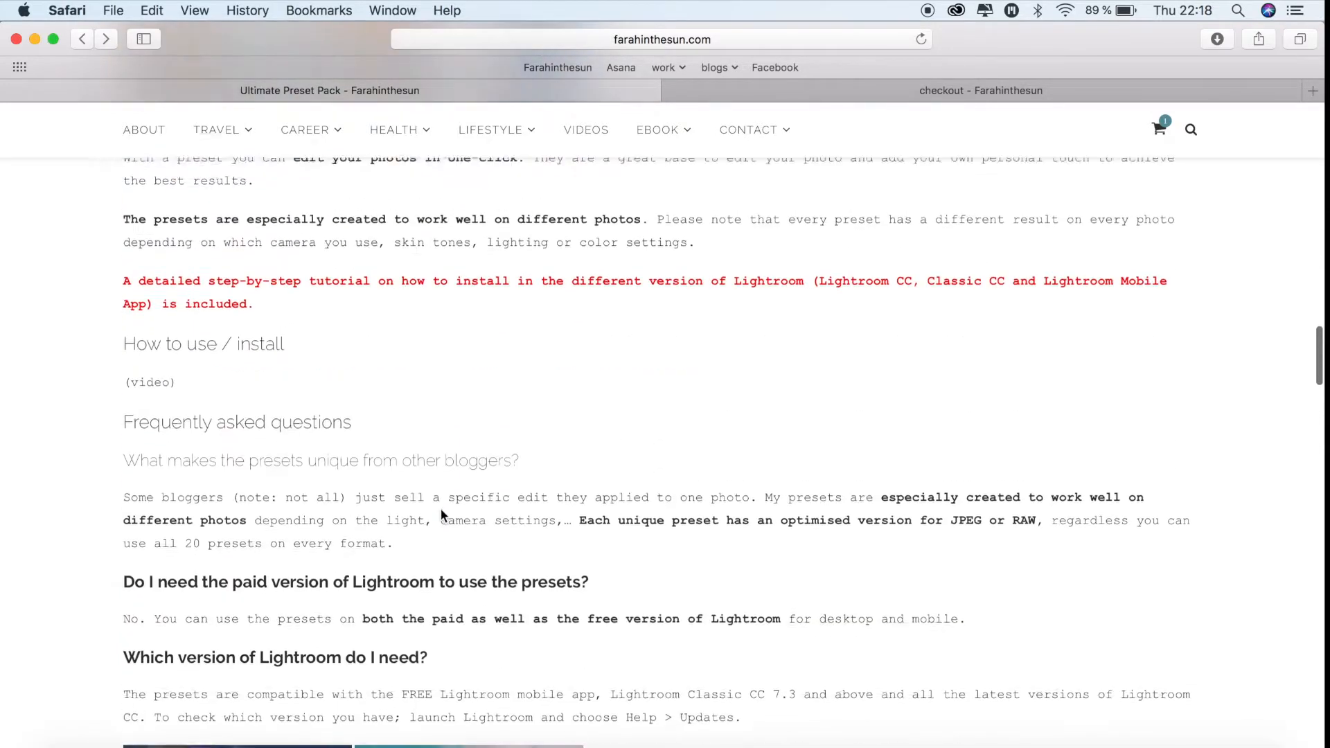
{"action": "scroll", "coordinate": [441, 509], "scroll_direction": "down", "scroll_amount": 5}
{"action": "left_click_drag", "start_coordinate": [442, 510], "coordinate": [267, 559]}
{"action": "scroll", "coordinate": [268, 559], "scroll_direction": "down", "scroll_amount": 20}
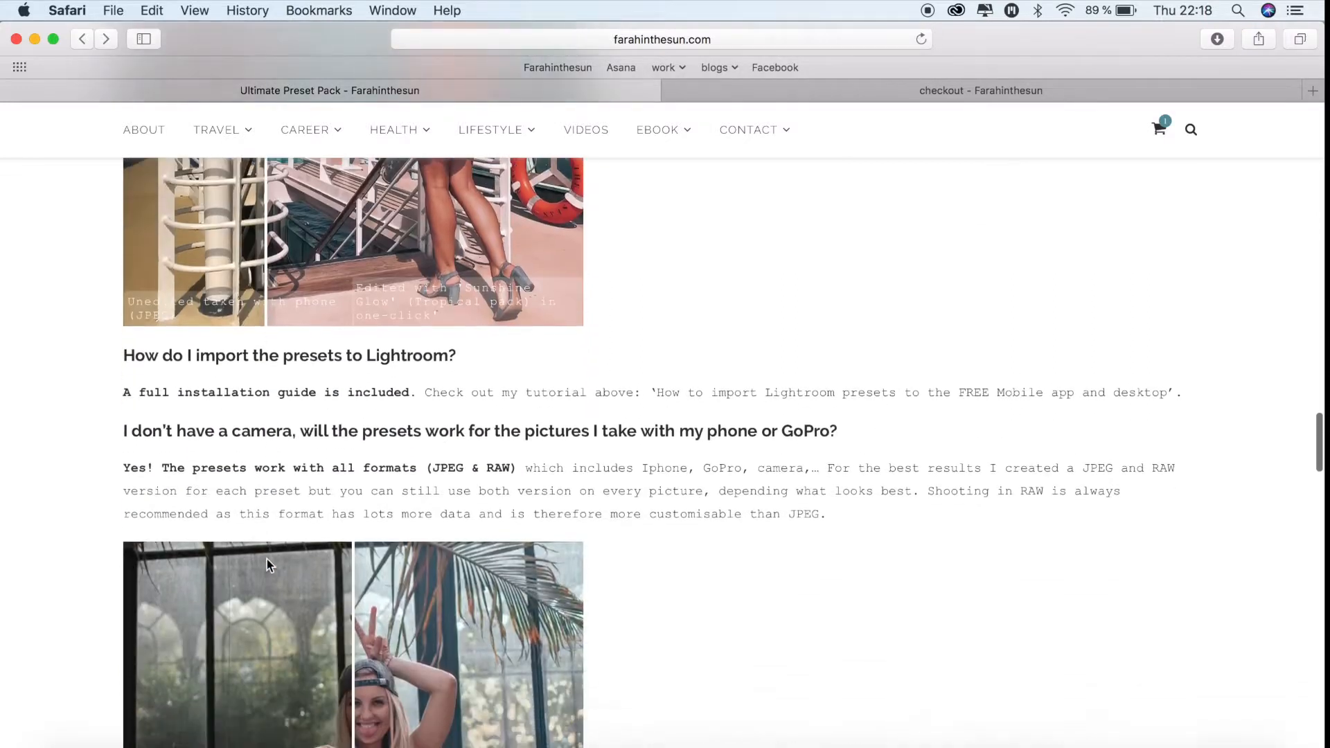
{"action": "scroll", "coordinate": [267, 559], "scroll_direction": "down", "scroll_amount": 5}
{"action": "scroll", "coordinate": [347, 511], "scroll_direction": "up", "scroll_amount": 4}
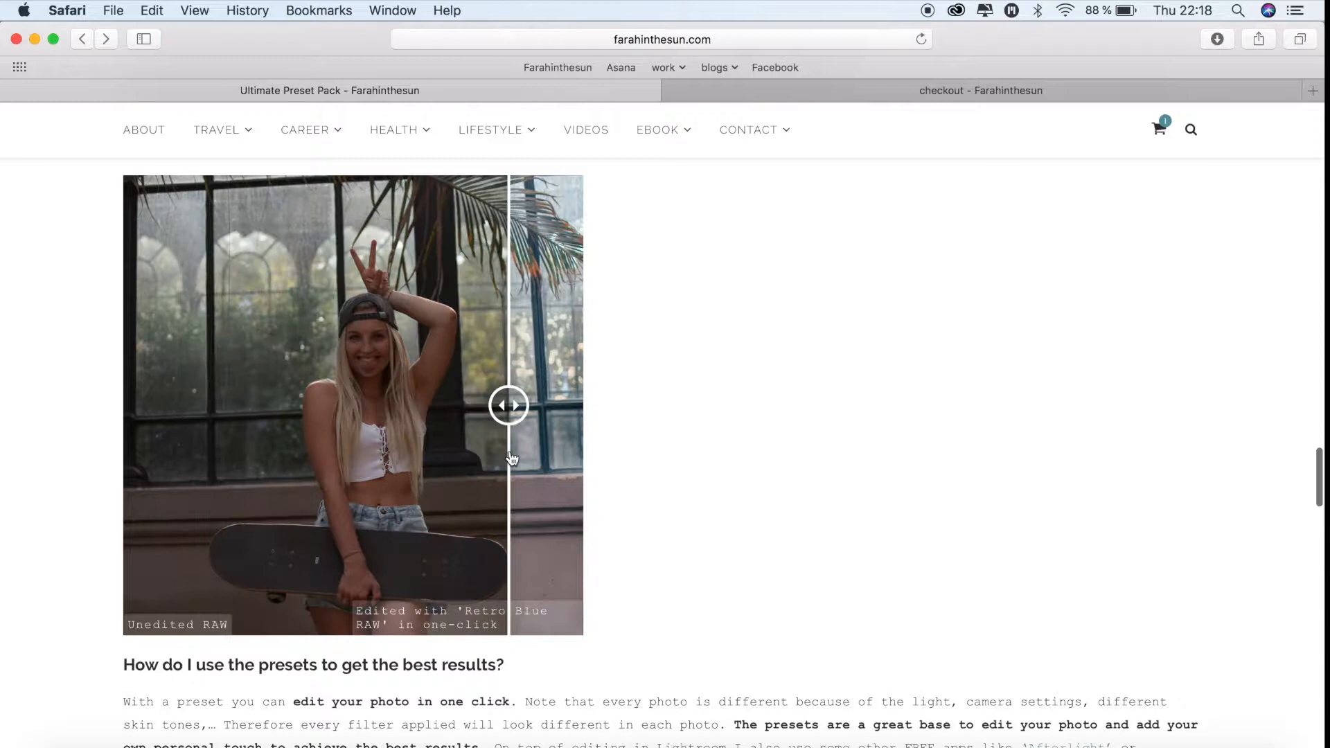
{"action": "scroll", "coordinate": [512, 459], "scroll_direction": "down", "scroll_amount": 10}
{"action": "scroll", "coordinate": [512, 459], "scroll_direction": "down", "scroll_amount": 10}
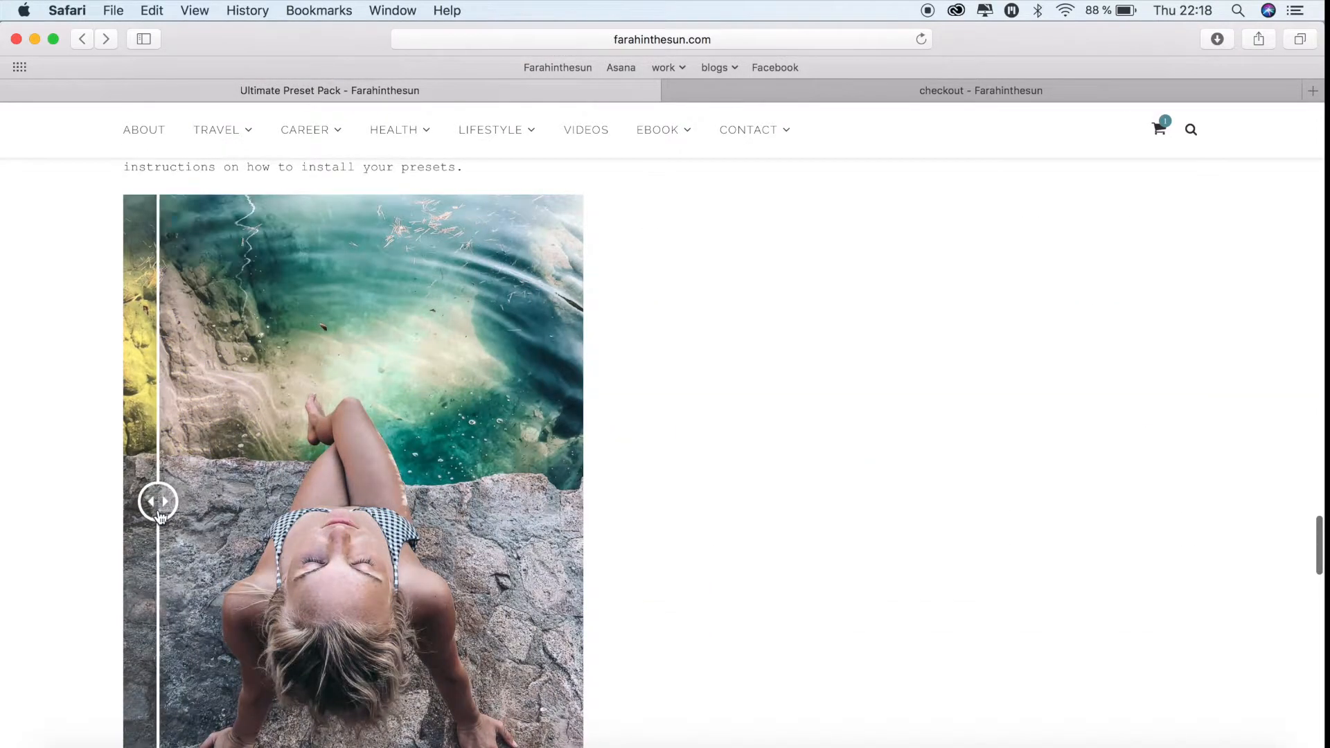
{"action": "scroll", "coordinate": [159, 518], "scroll_direction": "down", "scroll_amount": 10}
{"action": "scroll", "coordinate": [160, 518], "scroll_direction": "down", "scroll_amount": 2}
Return to the cart notice on the Ultimate Preset Pack page and go to the cart's checkout billing form
{"action": "scroll", "coordinate": [160, 518], "scroll_direction": "up", "scroll_amount": 20}
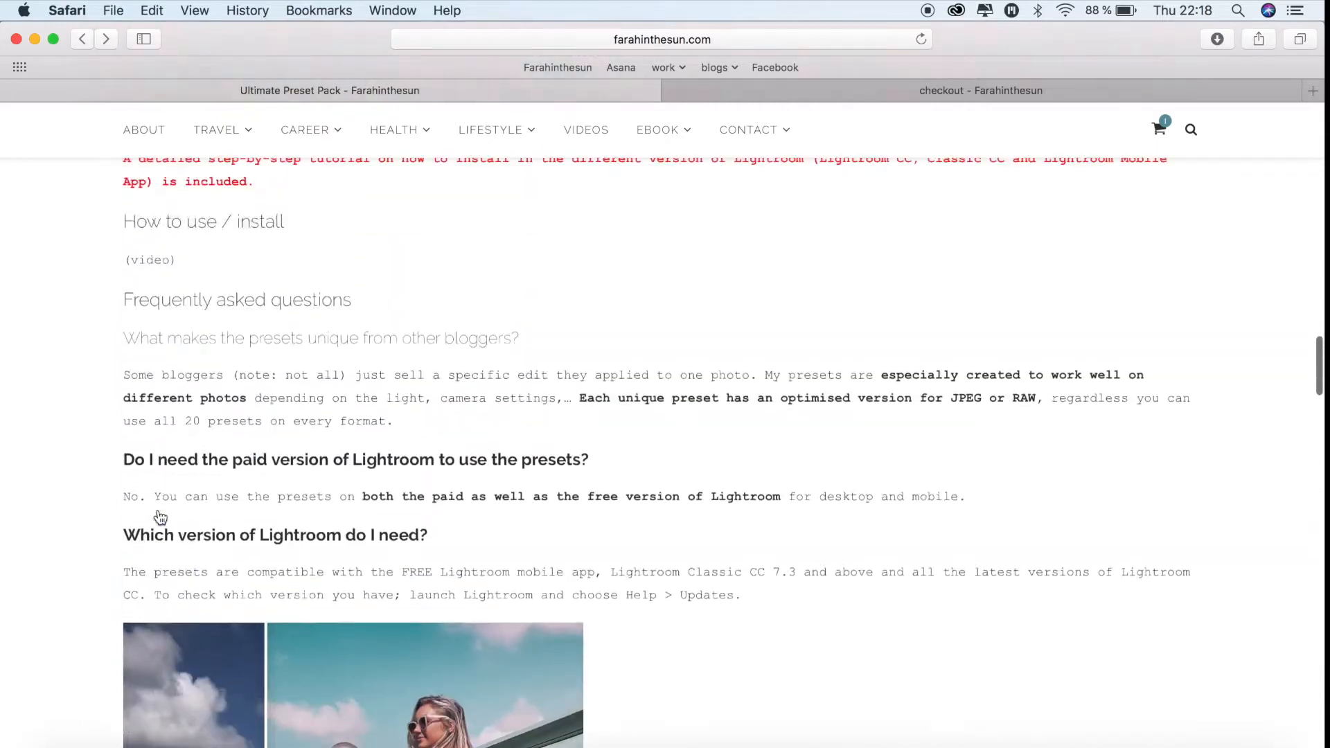
{"action": "scroll", "coordinate": [159, 518], "scroll_direction": "up", "scroll_amount": 12}
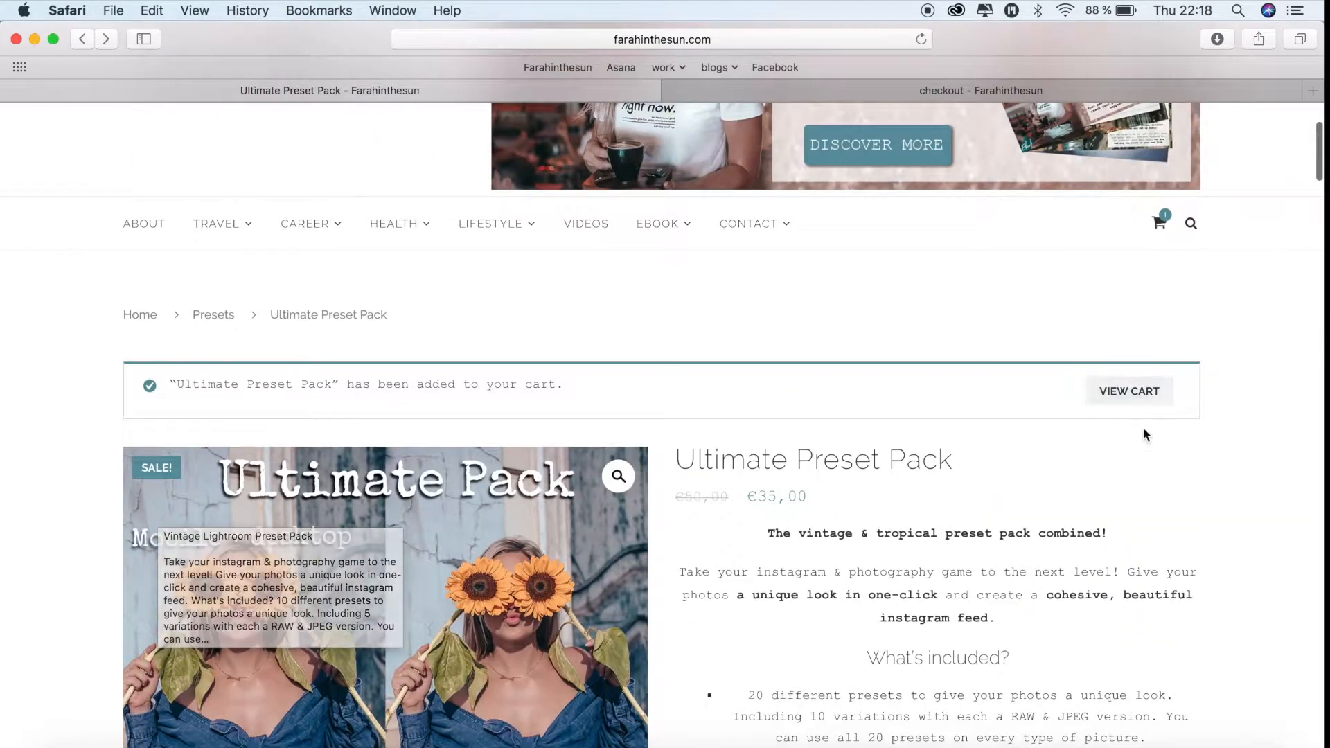
{"action": "left_click", "coordinate": [1138, 399]}
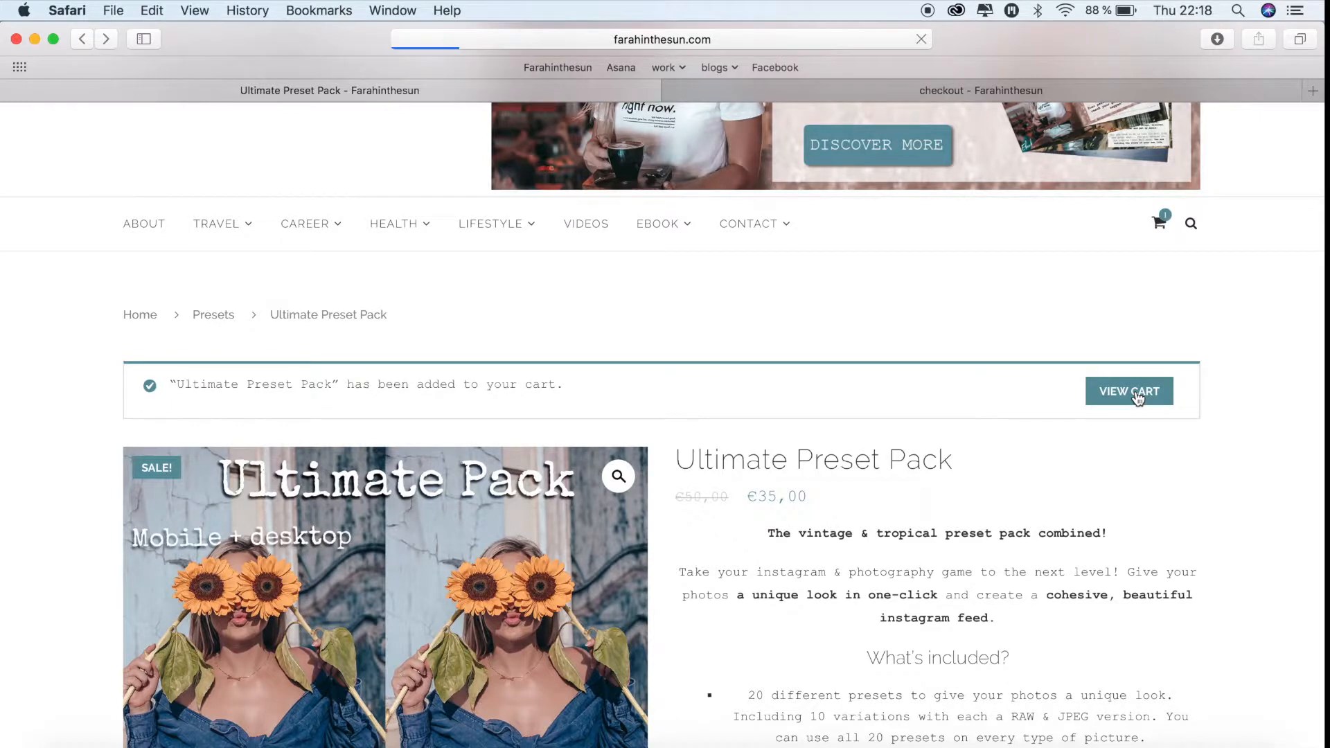
{"action": "scroll", "coordinate": [564, 530], "scroll_direction": "down", "scroll_amount": 6}
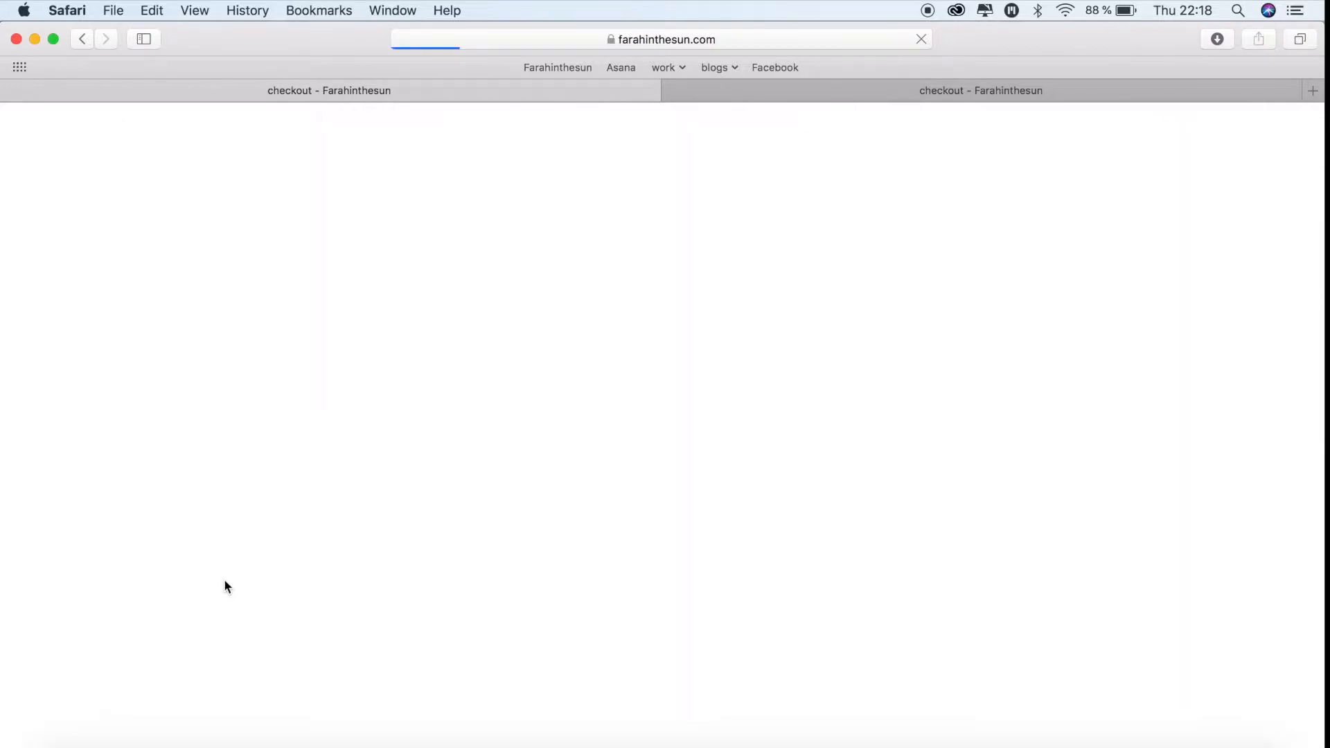
{"action": "scroll", "coordinate": [425, 595], "scroll_direction": "down", "scroll_amount": 4}
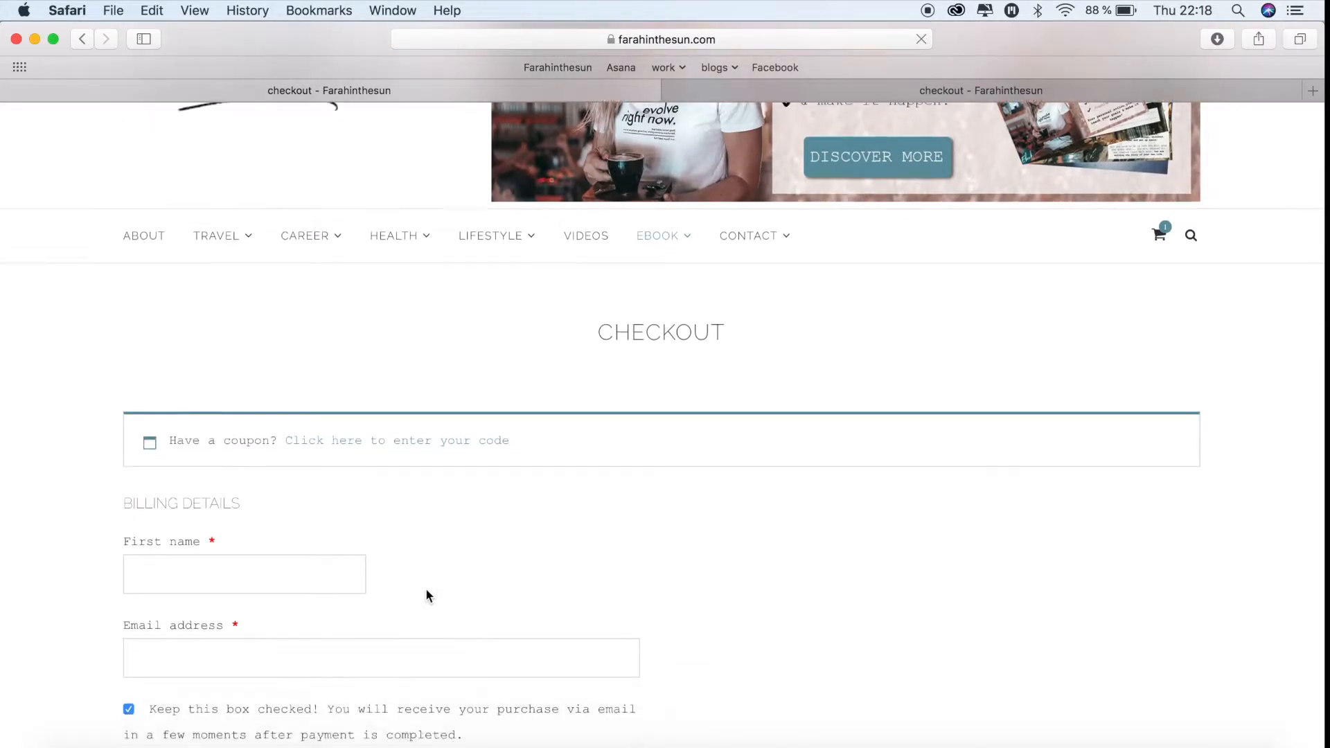
Fill in the customer's first name and a placeholder email address in the billing details, and proceed to payment with PayPal
{"action": "left_click", "coordinate": [304, 512]}
{"action": "type", "text": "Farah"}
{"action": "left_click", "coordinate": [276, 596]}
{"action": "type", "text": "fsdfs"}
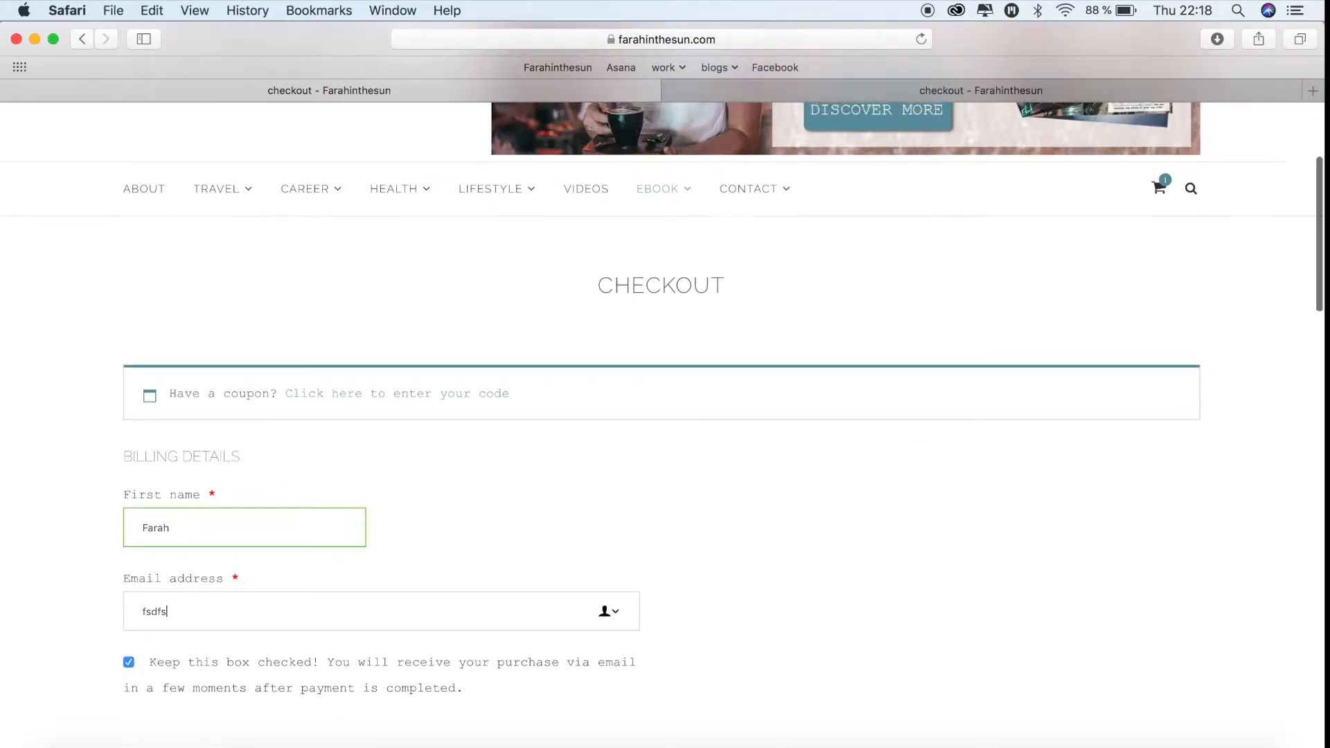
{"action": "scroll", "coordinate": [277, 596], "scroll_direction": "down", "scroll_amount": 3}
{"action": "scroll", "coordinate": [200, 610], "scroll_direction": "down", "scroll_amount": 10}
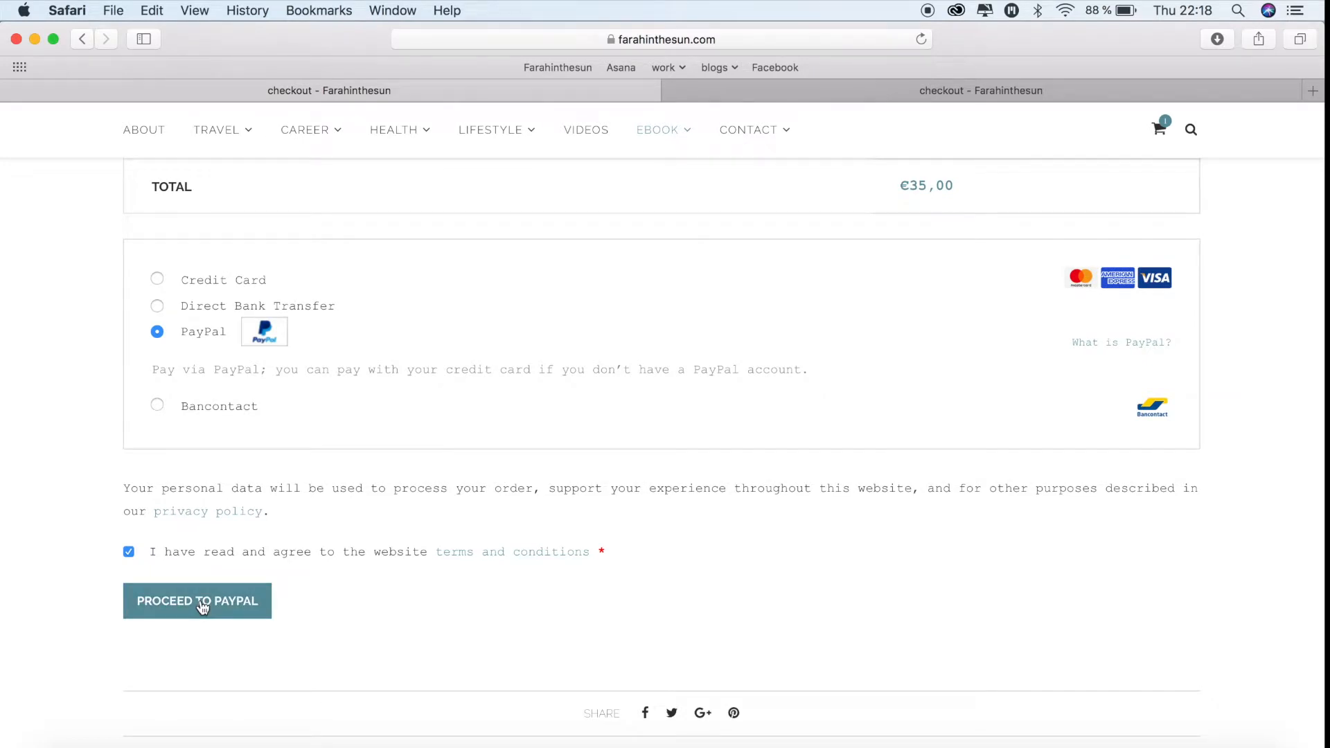
{"action": "left_click", "coordinate": [235, 607]}
Review the received order's details on the other open checkout page and switch to Mail for the order email
{"action": "left_click", "coordinate": [988, 90]}
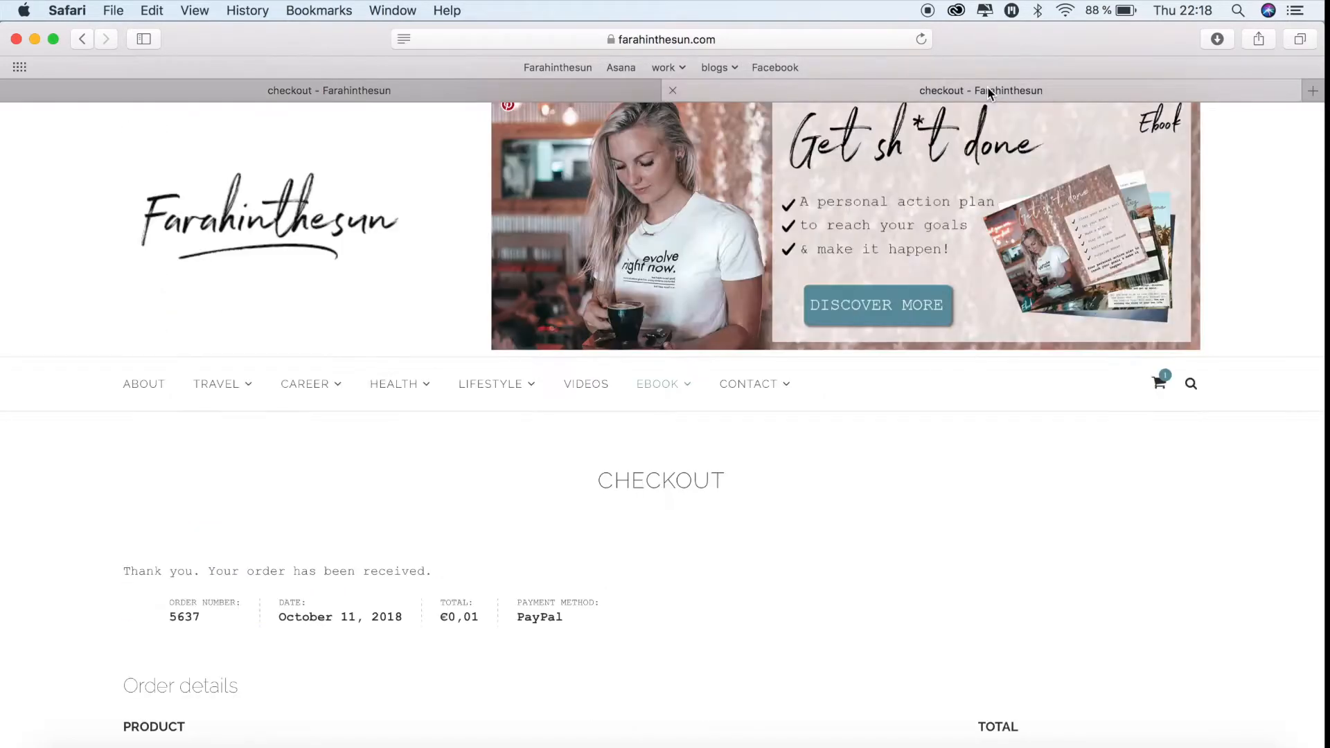
{"action": "scroll", "coordinate": [557, 574], "scroll_direction": "down", "scroll_amount": 5}
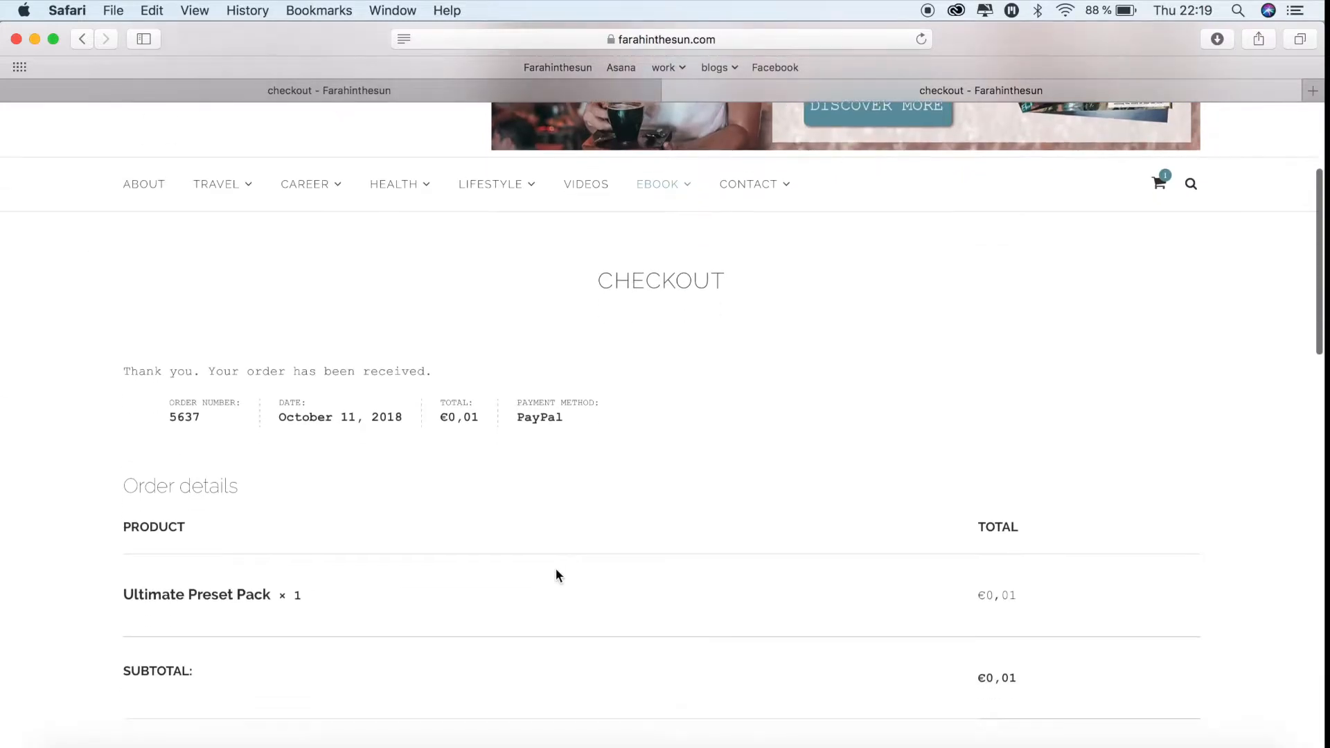
{"action": "scroll", "coordinate": [555, 569], "scroll_direction": "down", "scroll_amount": 4}
{"action": "scroll", "coordinate": [555, 569], "scroll_direction": "up", "scroll_amount": 6}
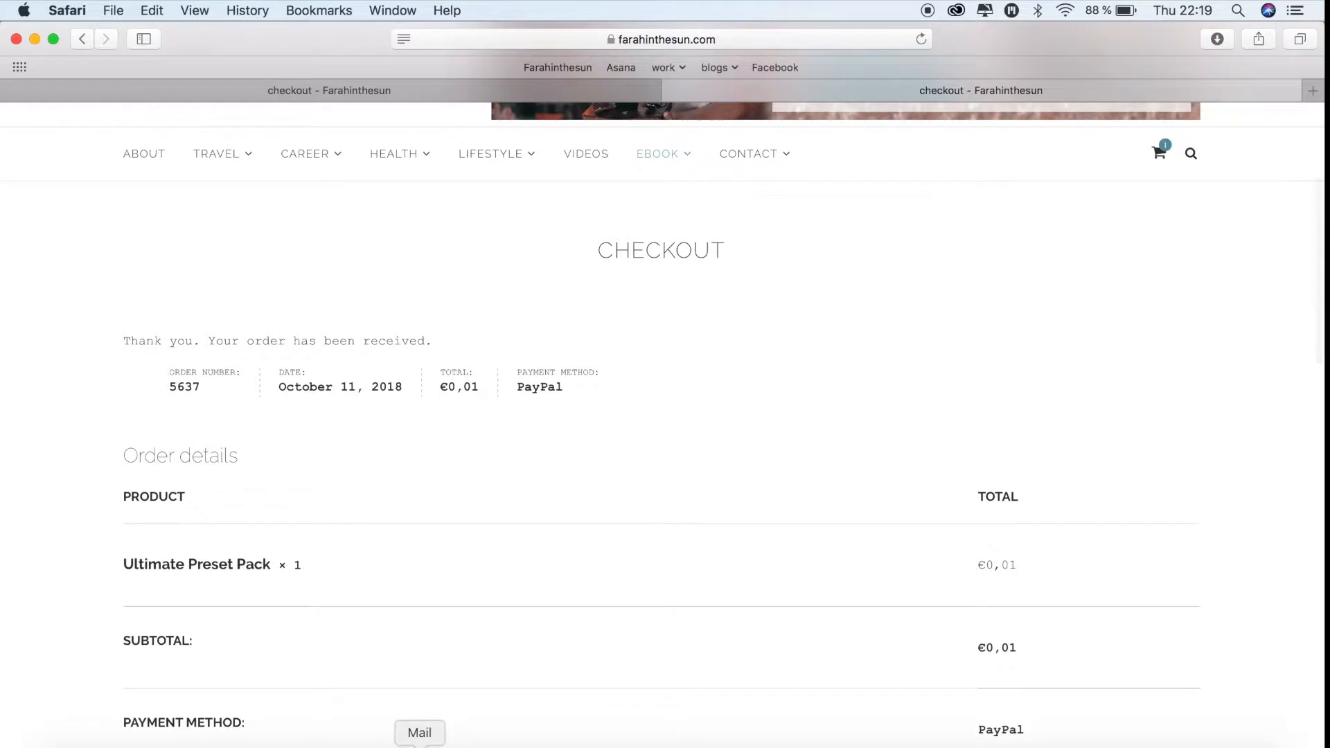
{"action": "left_click", "coordinate": [419, 744]}
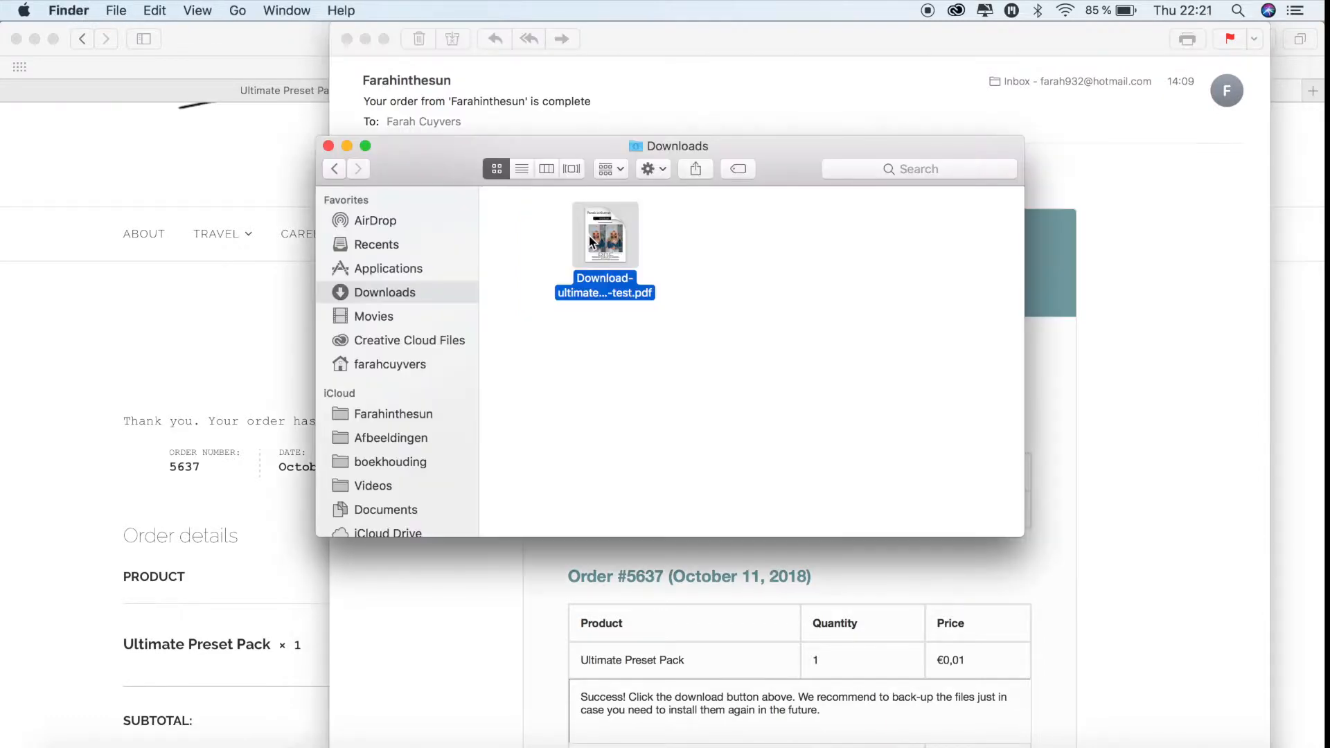
Open Download-ultimate-preset-pack-test.pdf from the Downloads folder, look through it and follow its preset download link
{"action": "double_click", "coordinate": [591, 243]}
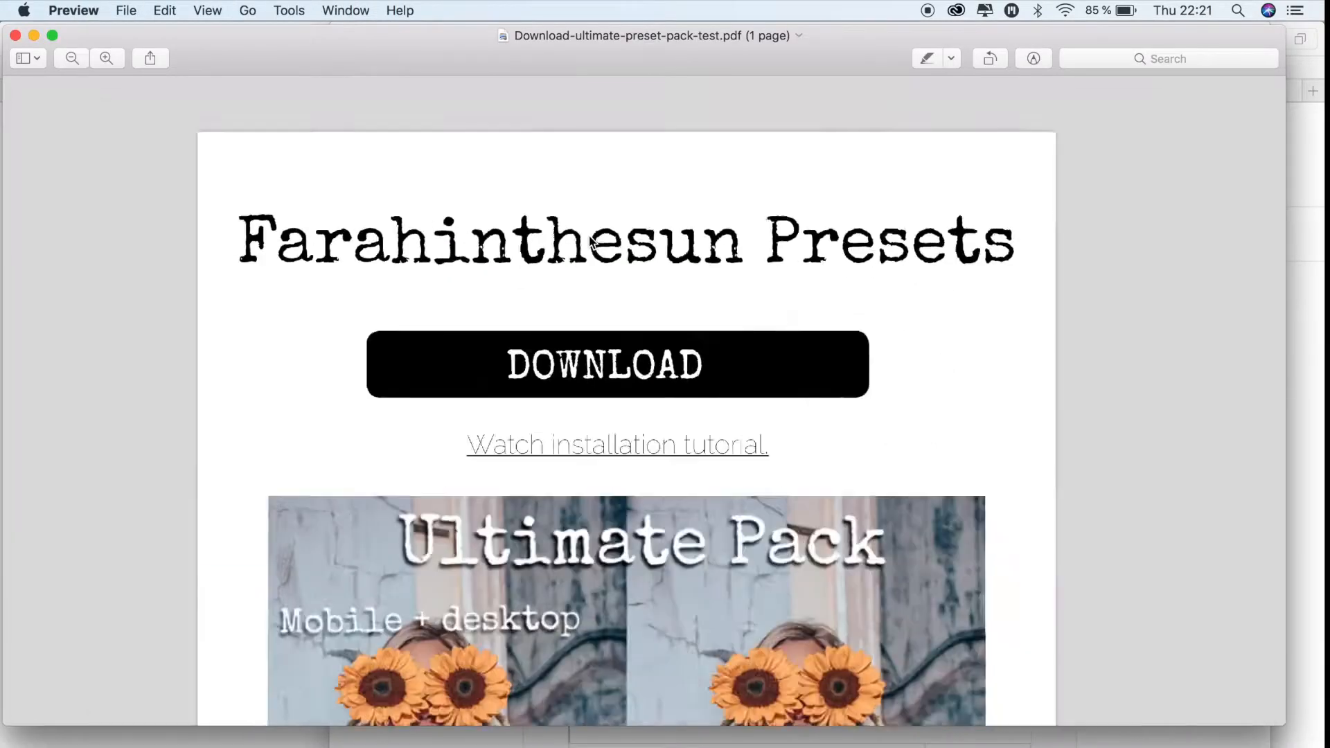
{"action": "scroll", "coordinate": [590, 243], "scroll_direction": "down", "scroll_amount": 10}
{"action": "scroll", "coordinate": [591, 243], "scroll_direction": "up", "scroll_amount": 10}
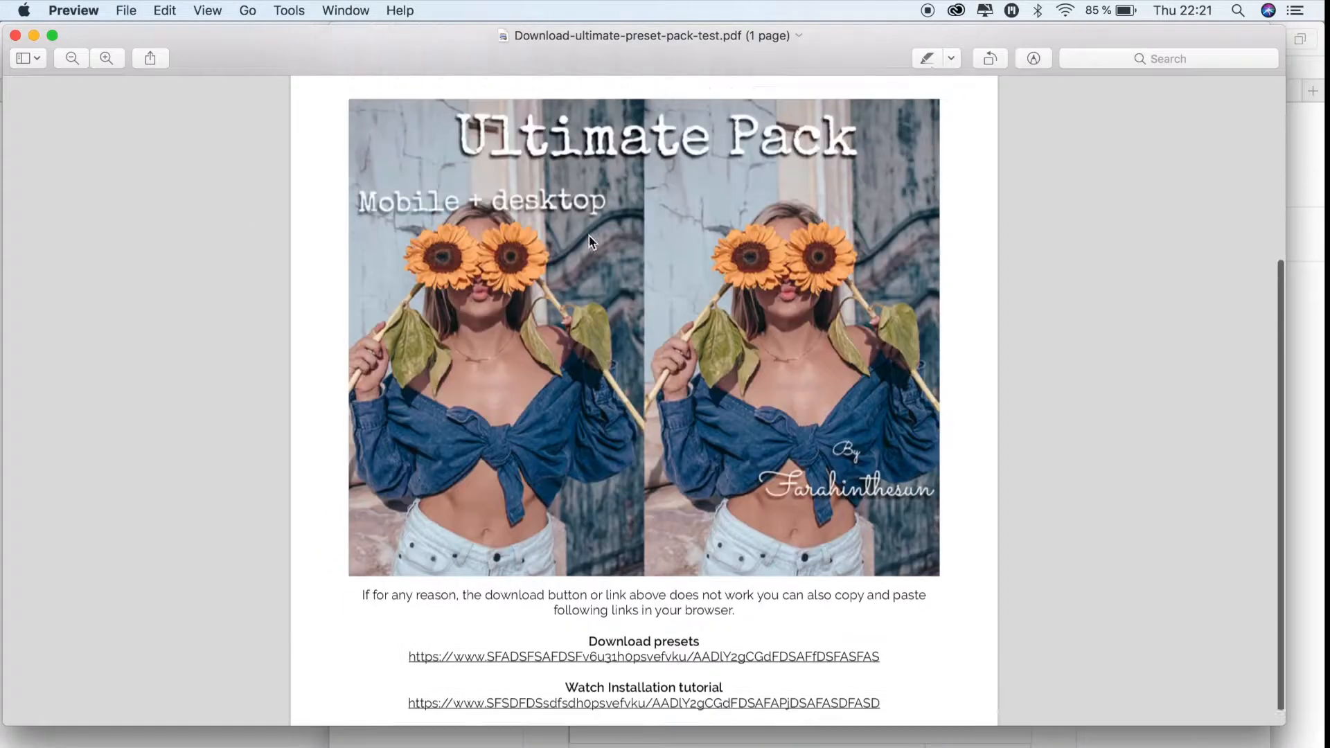
{"action": "left_click", "coordinate": [676, 279]}
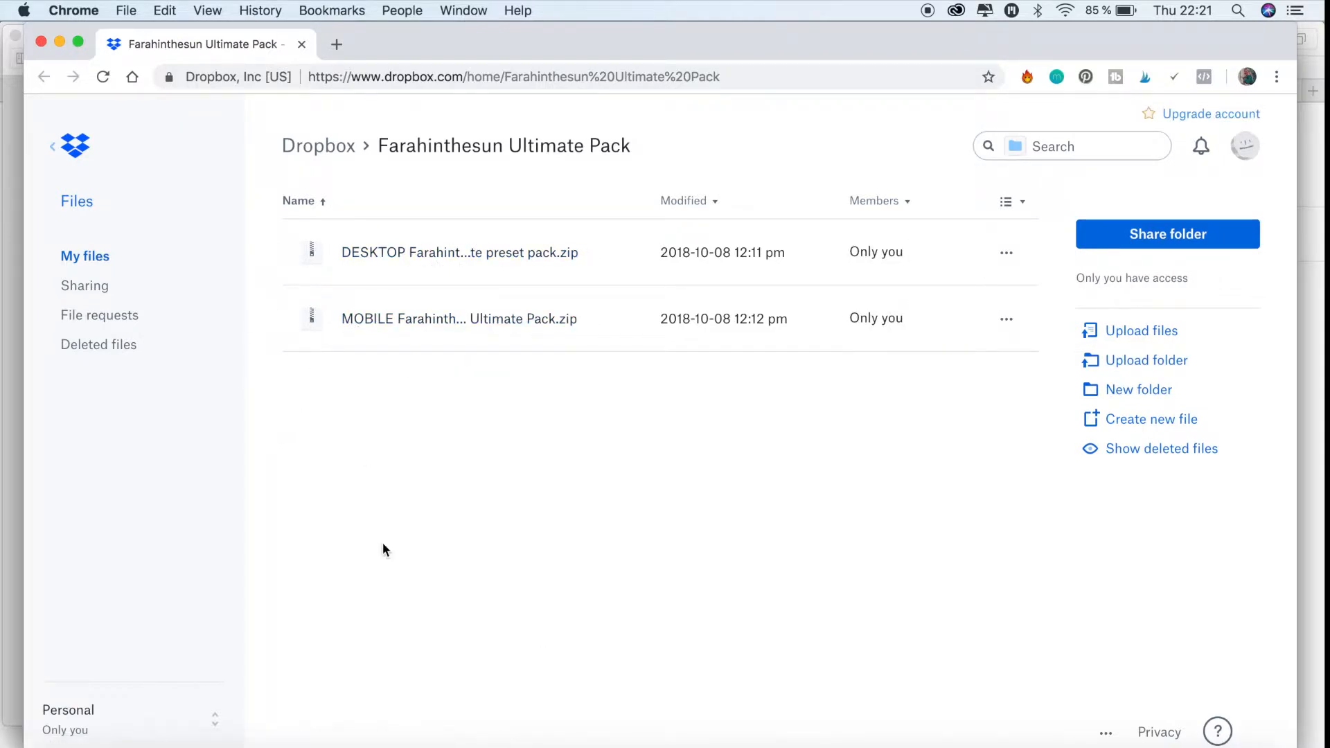
Download DESKTOP Farahinthesun Ultimate preset pack.zip from the Dropbox folder and unpack it in Downloads
{"action": "left_click", "coordinate": [394, 253]}
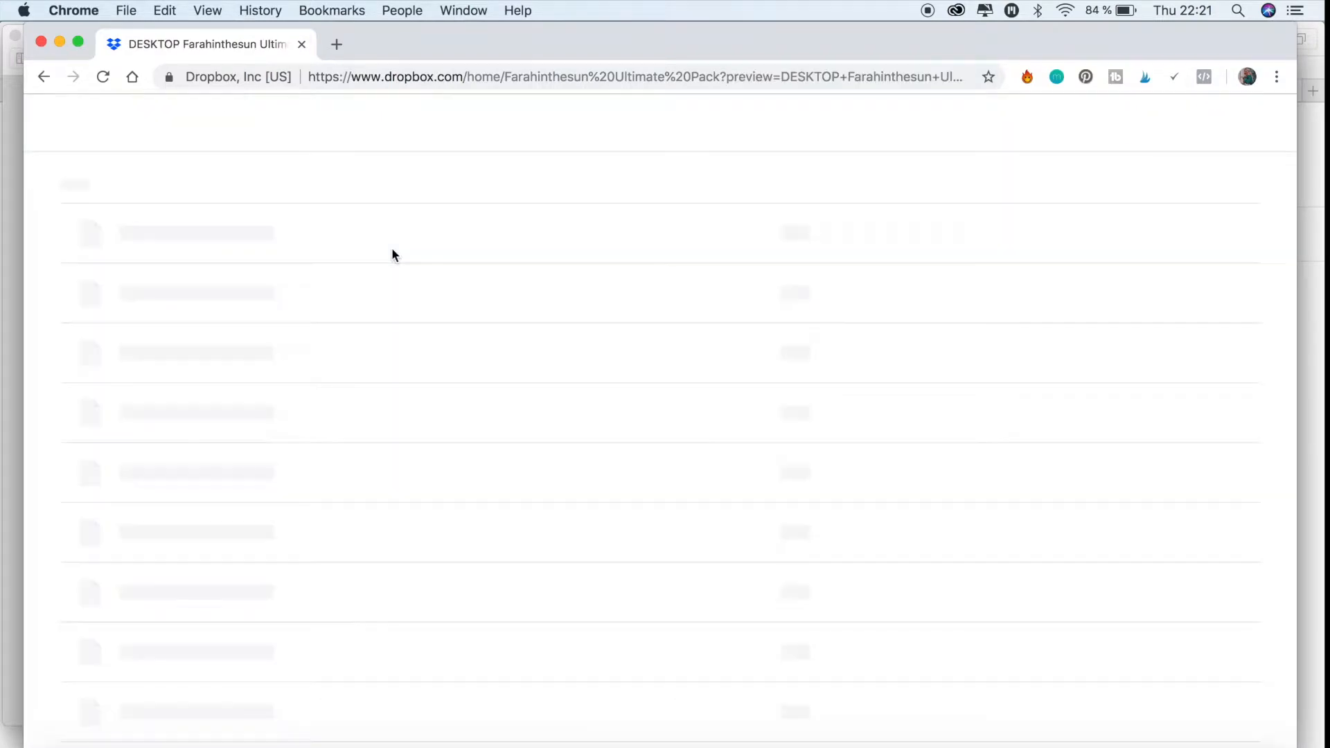
{"action": "scroll", "coordinate": [222, 529], "scroll_direction": "down", "scroll_amount": 5}
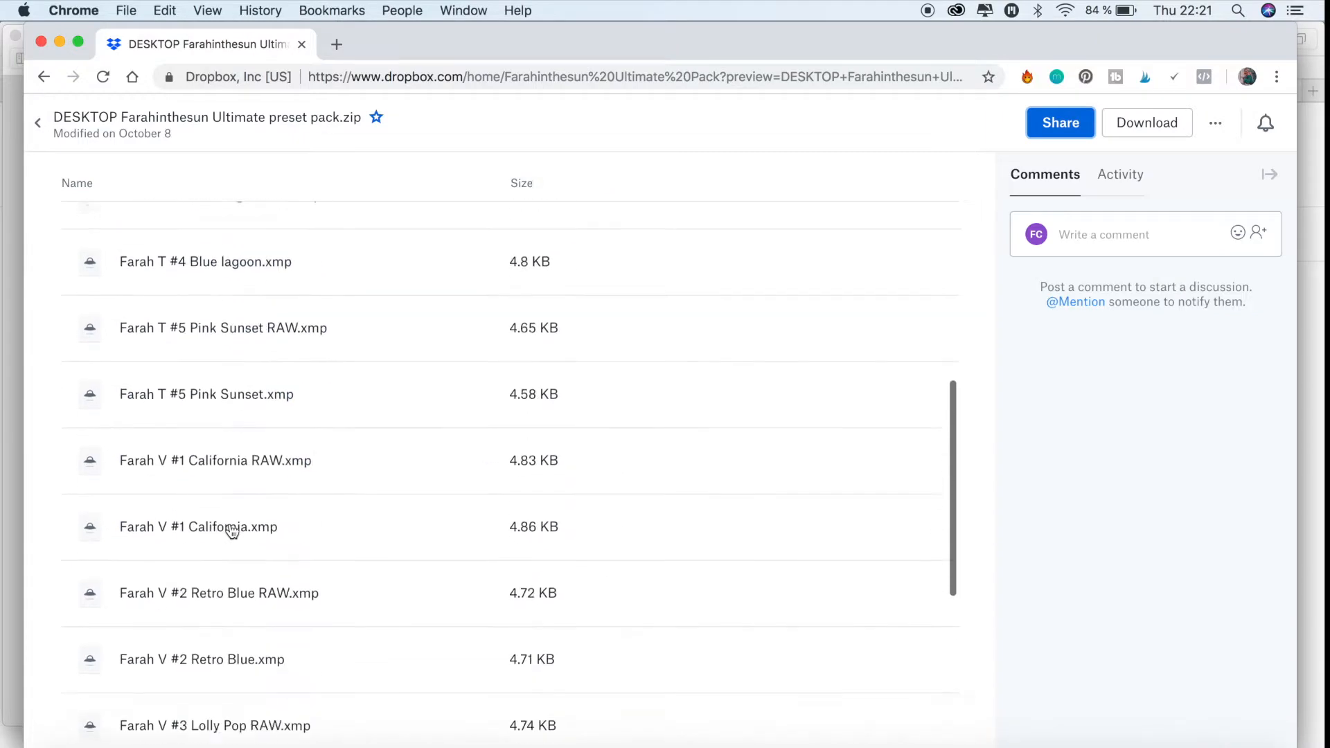
{"action": "scroll", "coordinate": [232, 531], "scroll_direction": "up", "scroll_amount": 5}
{"action": "left_click", "coordinate": [1153, 131]}
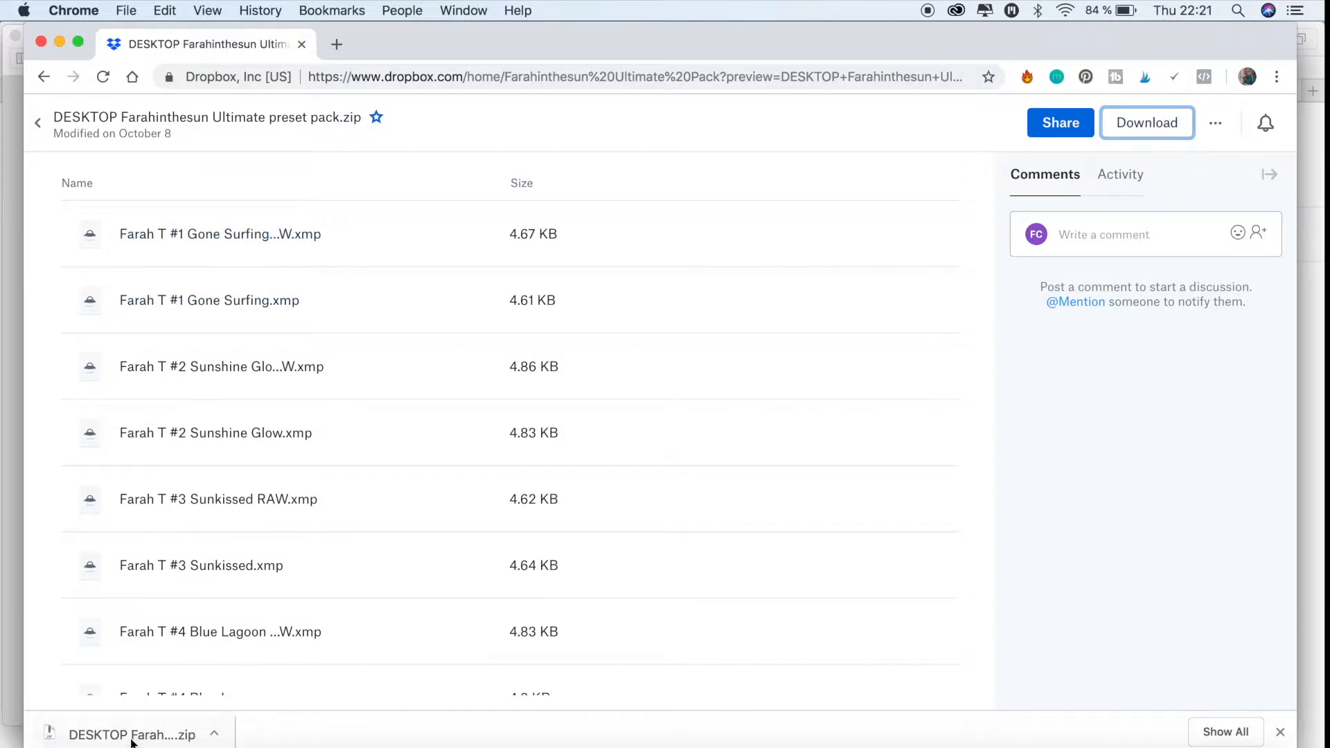
{"action": "left_click", "coordinate": [79, 745]}
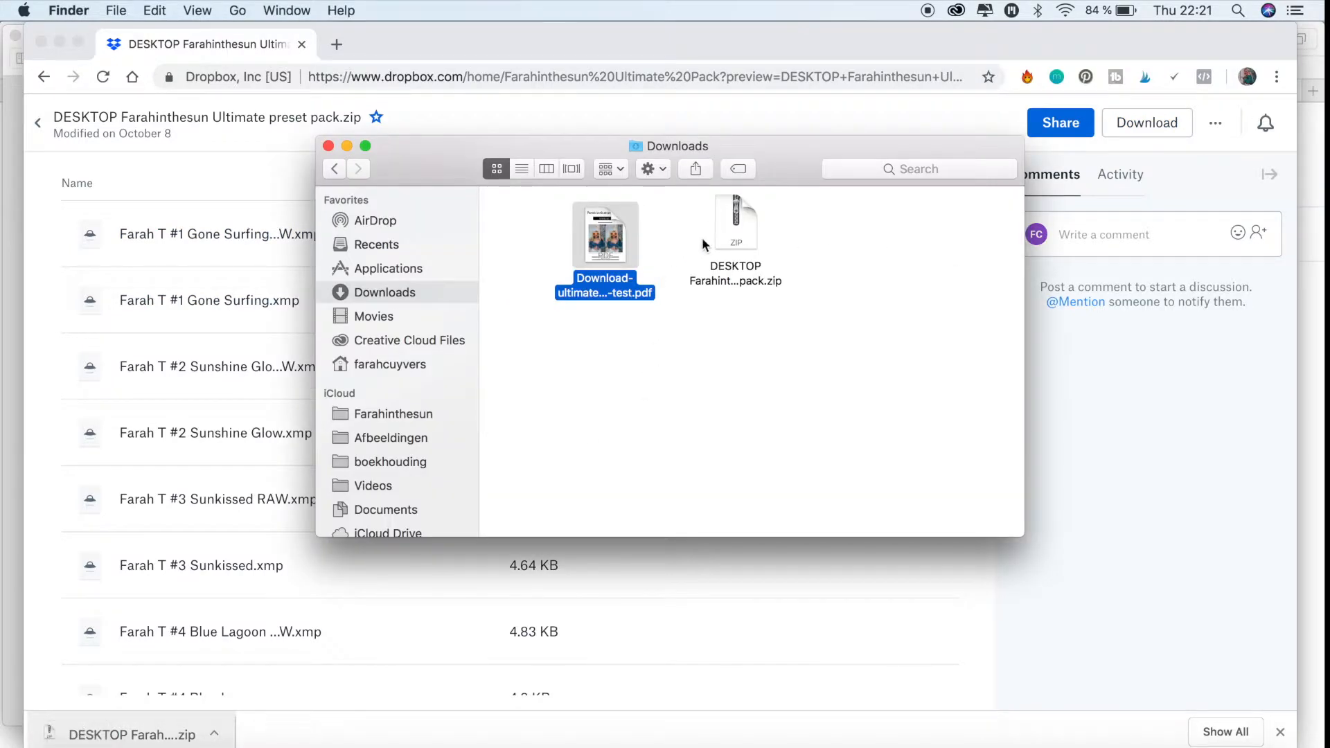
{"action": "double_click", "coordinate": [741, 239]}
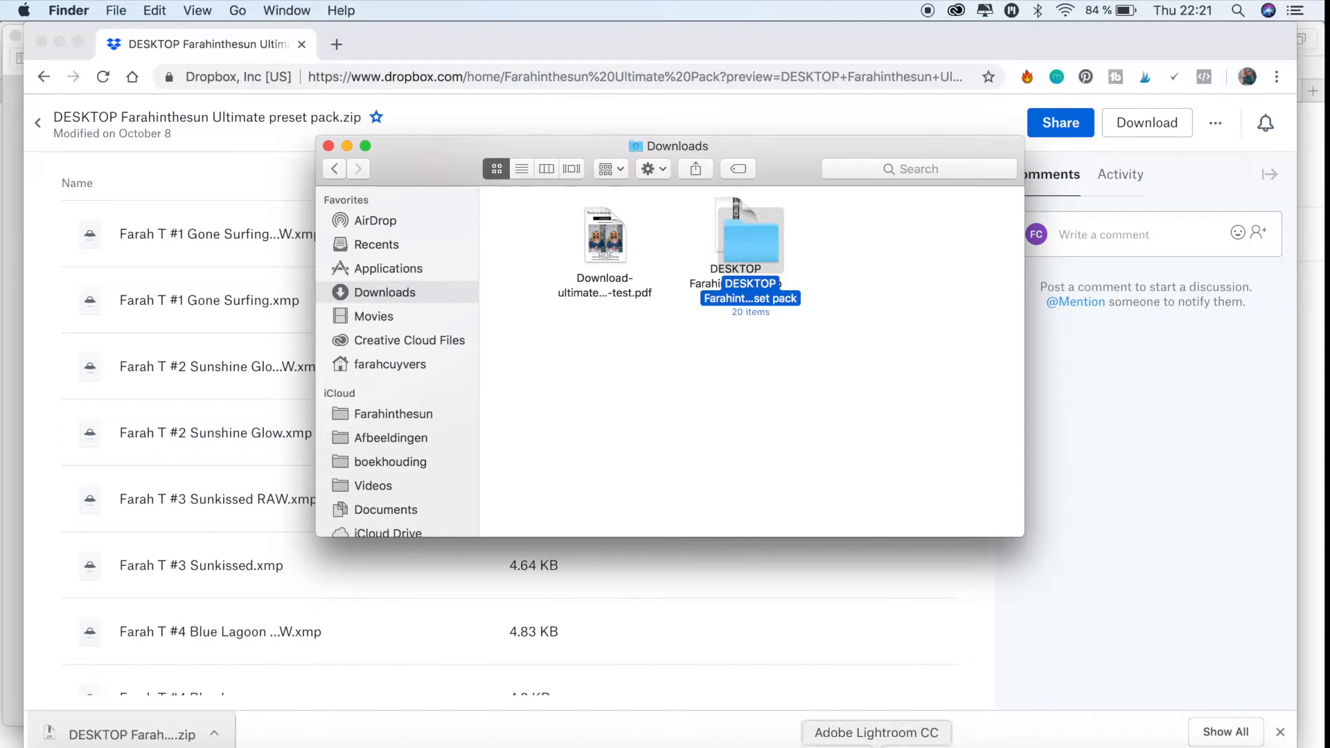
Switch to Adobe Lightroom CC, open the selfie with the pink cap for editing and show the presets list
{"action": "left_click", "coordinate": [876, 745]}
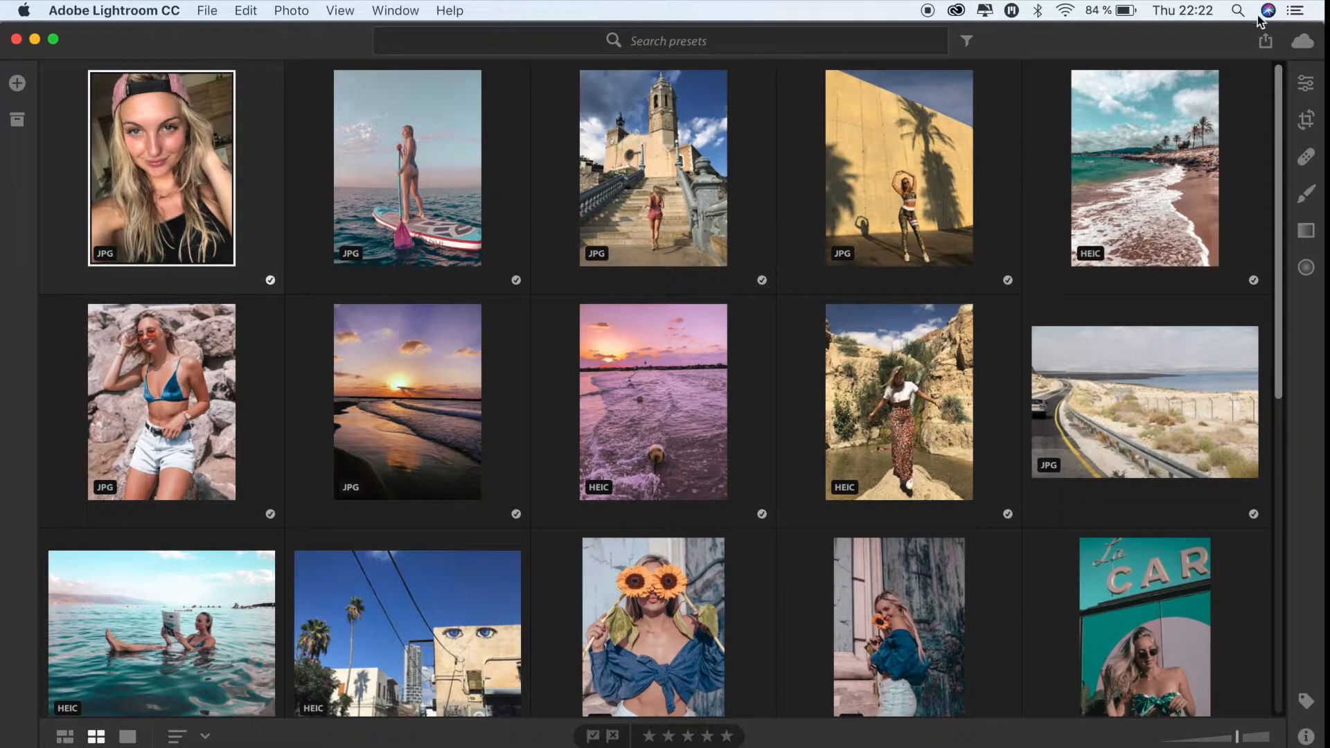
{"action": "left_click", "coordinate": [1307, 83]}
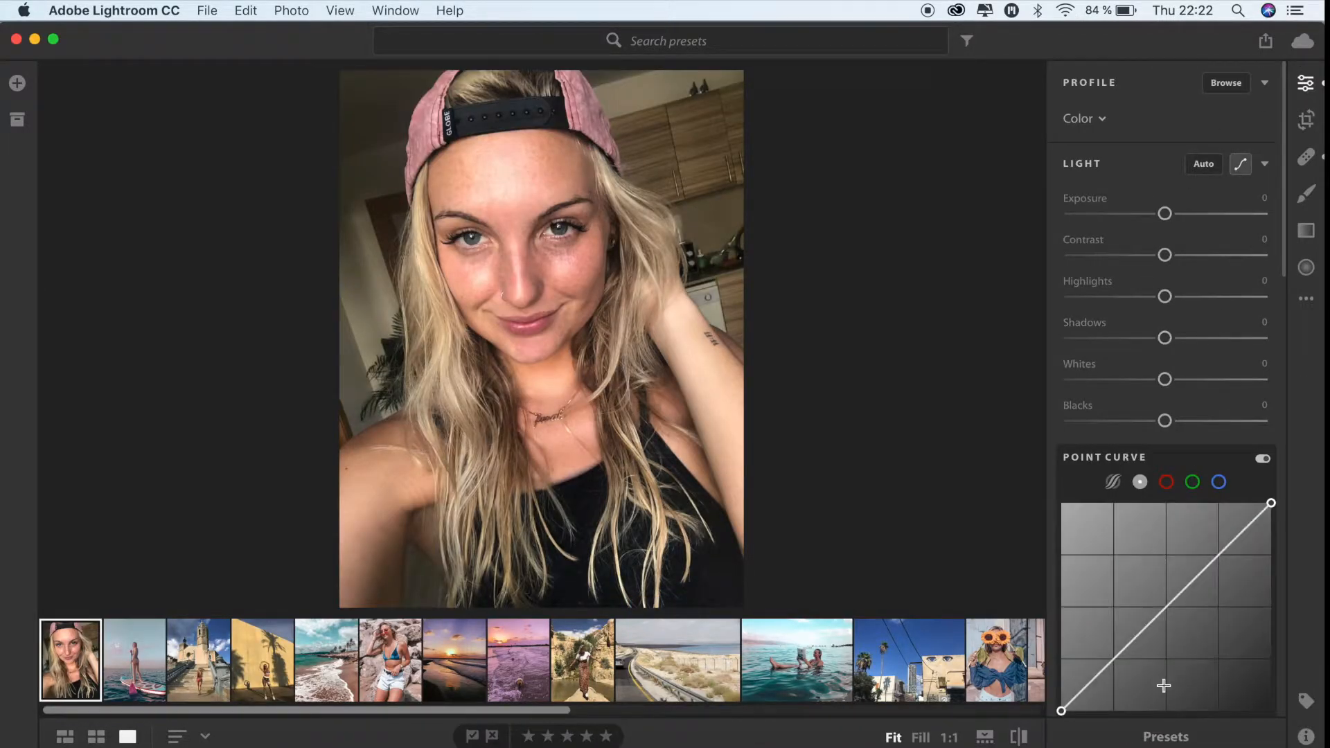
{"action": "left_click", "coordinate": [1165, 737]}
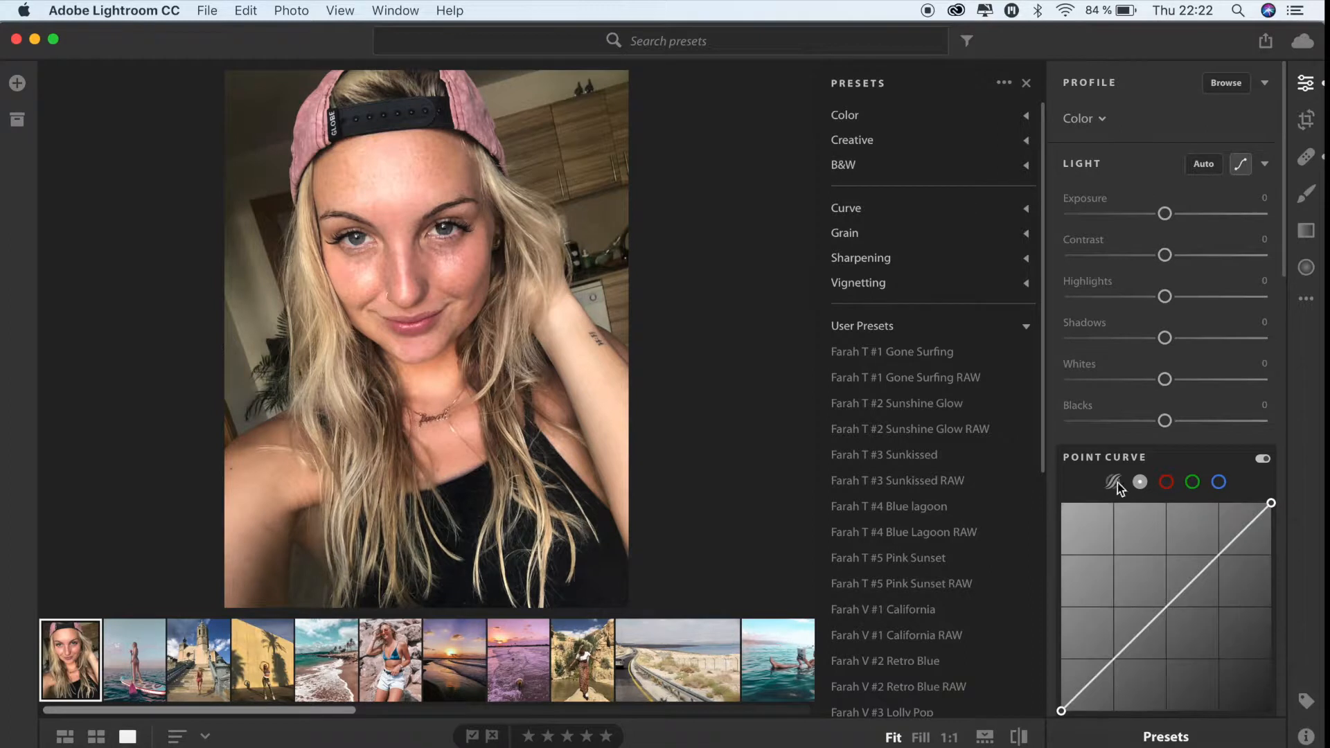
{"action": "left_click", "coordinate": [929, 380]}
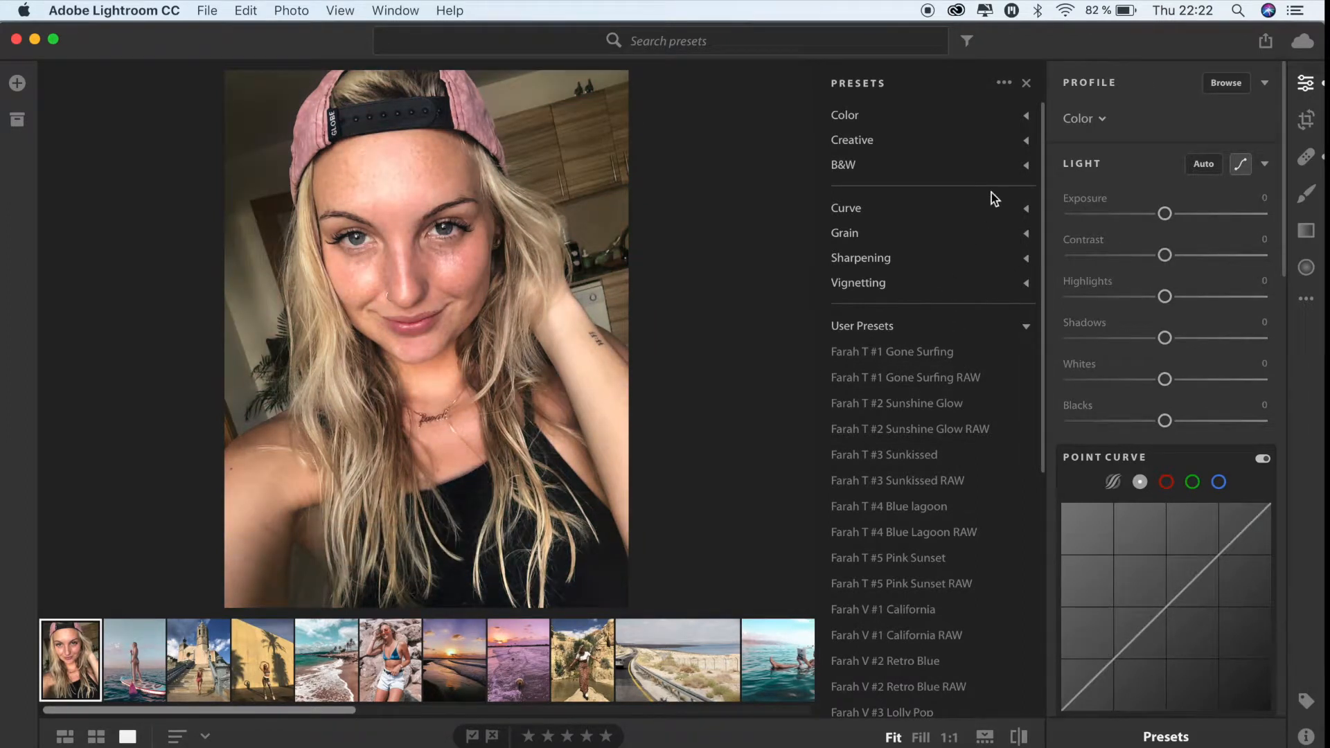
Walk through importing all XMP presets from the DESKTOP Farahinthesun preset pack folder in Downloads and cancel the import
{"action": "left_click", "coordinate": [1003, 83]}
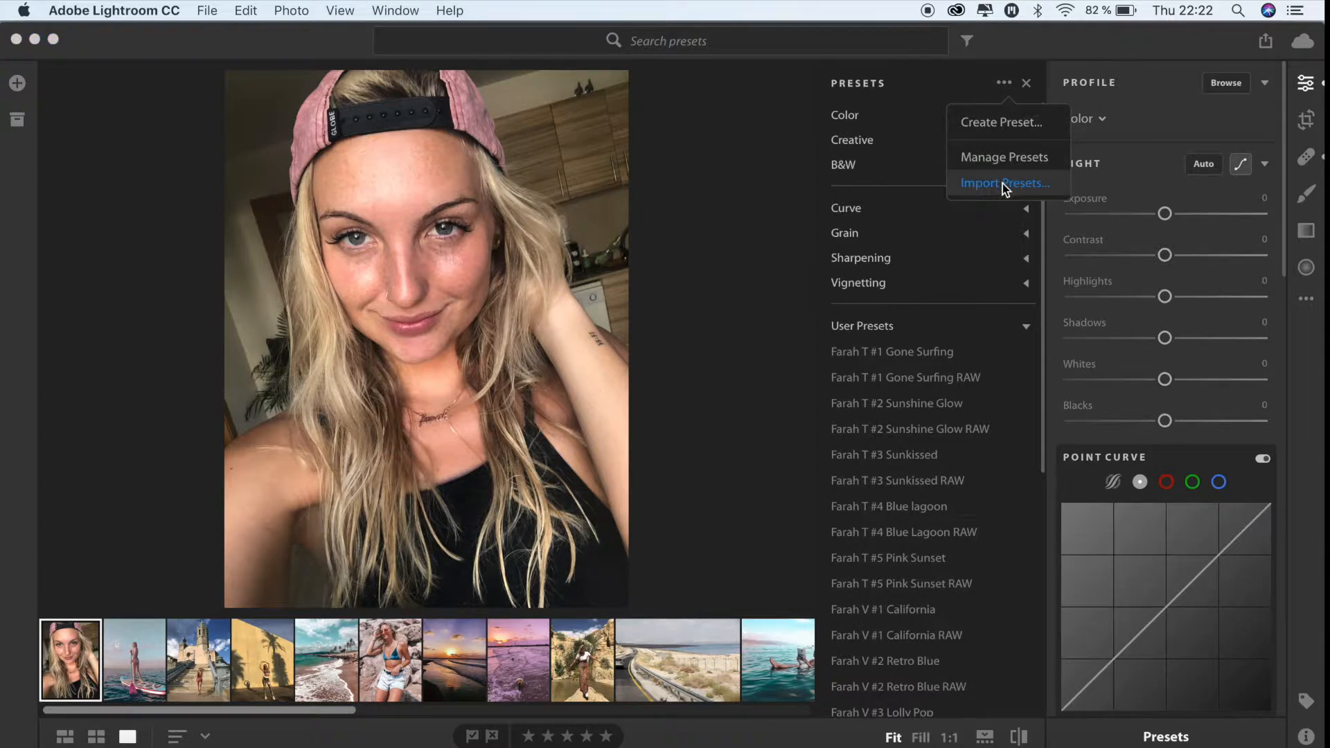
{"action": "left_click", "coordinate": [1003, 184]}
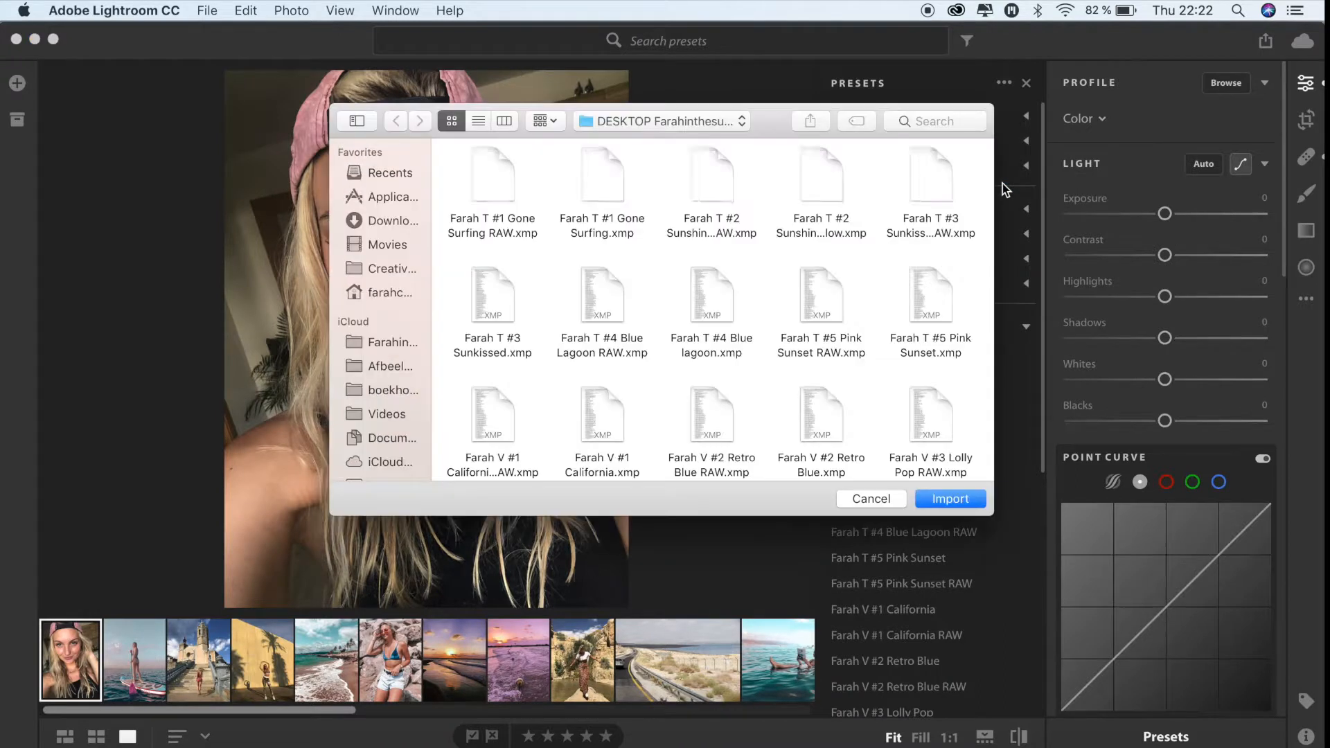
{"action": "left_click", "coordinate": [394, 222]}
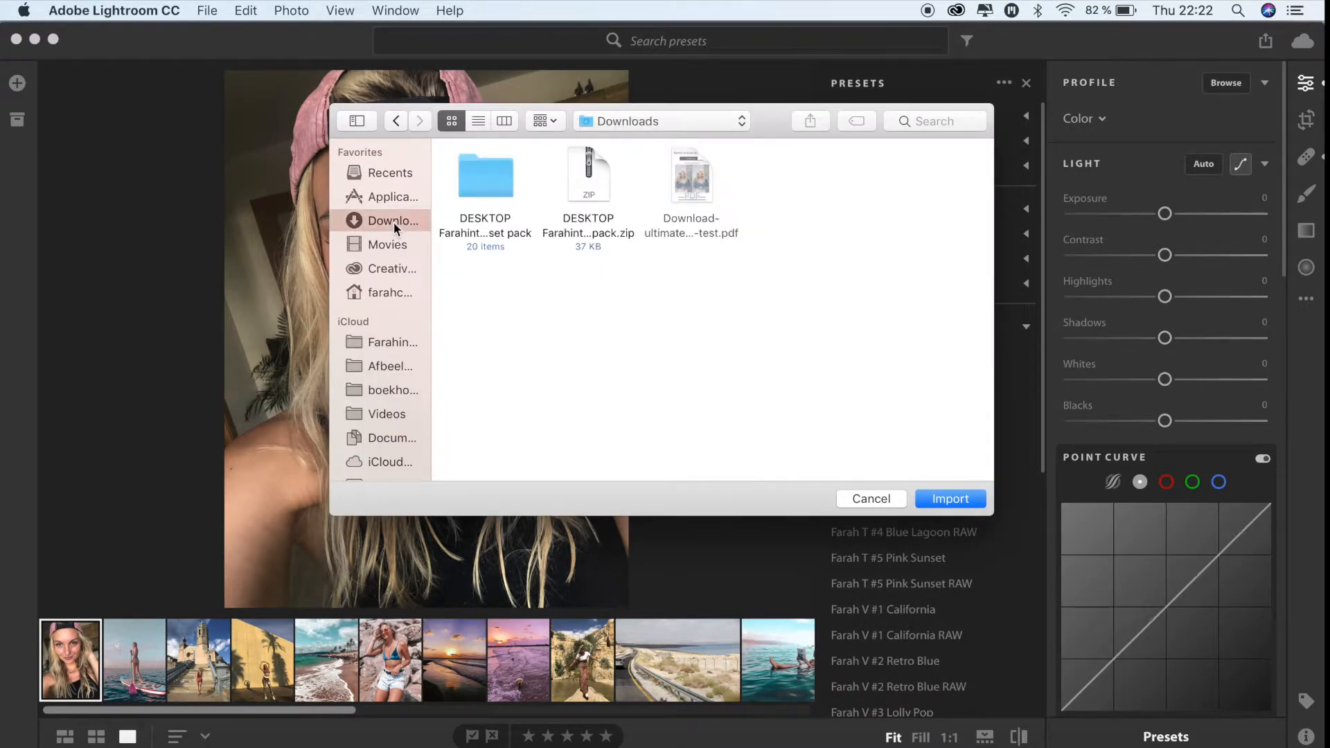
{"action": "double_click", "coordinate": [485, 176]}
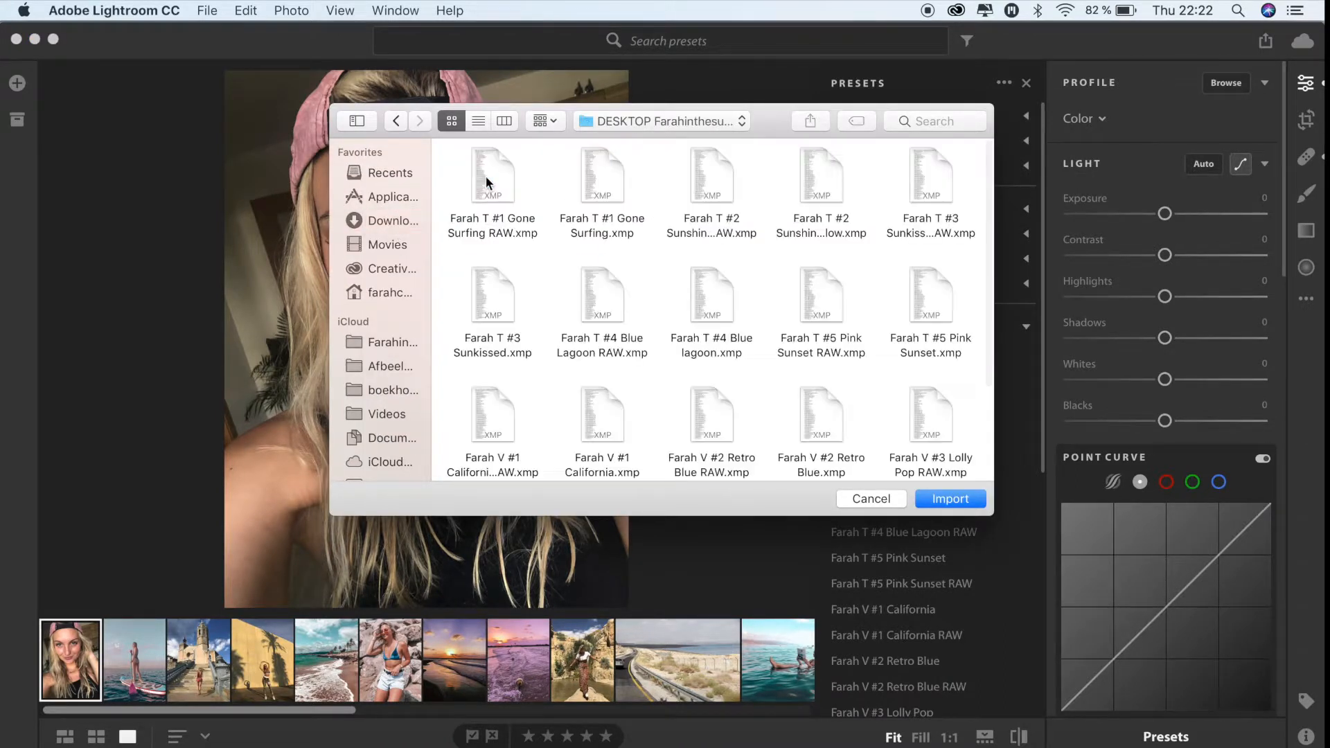
{"action": "scroll", "coordinate": [514, 394], "scroll_direction": "down", "scroll_amount": 3}
{"action": "scroll", "coordinate": [514, 393], "scroll_direction": "up", "scroll_amount": 3}
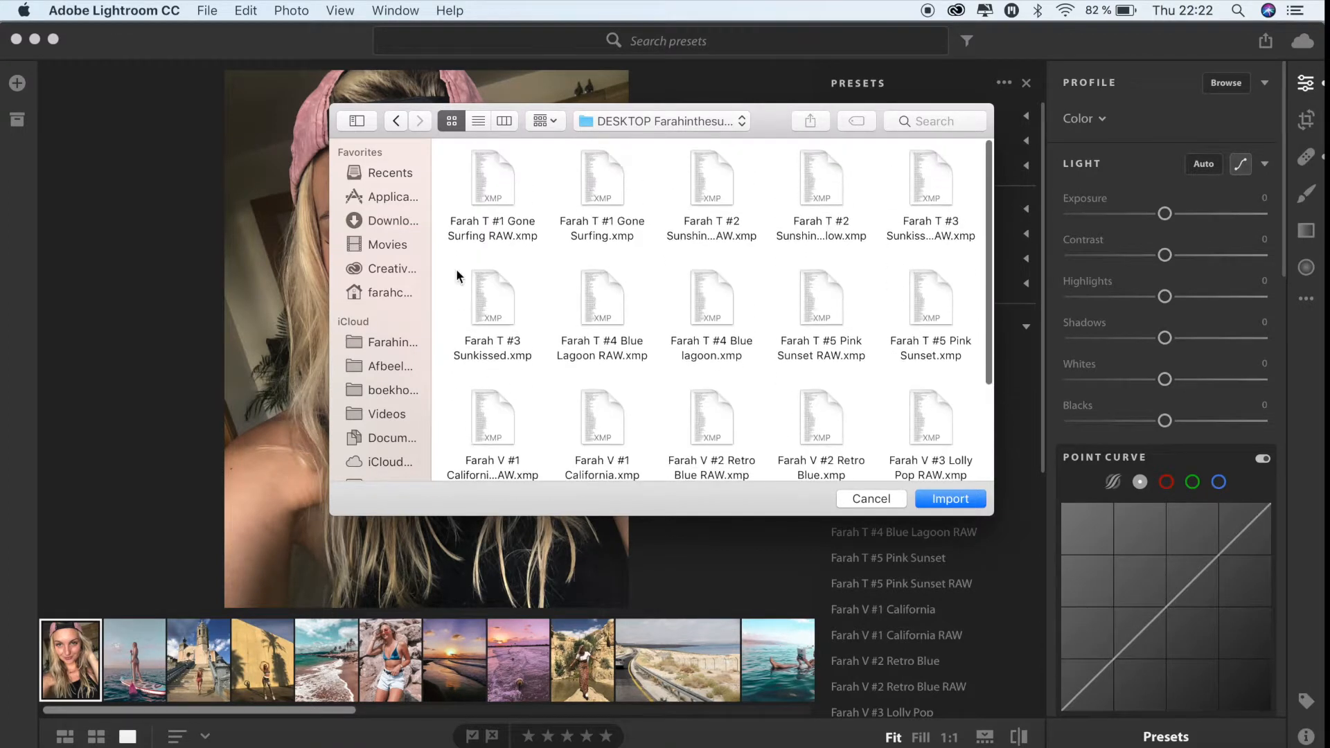
{"action": "left_click_drag", "start_coordinate": [450, 158], "coordinate": [974, 496]}
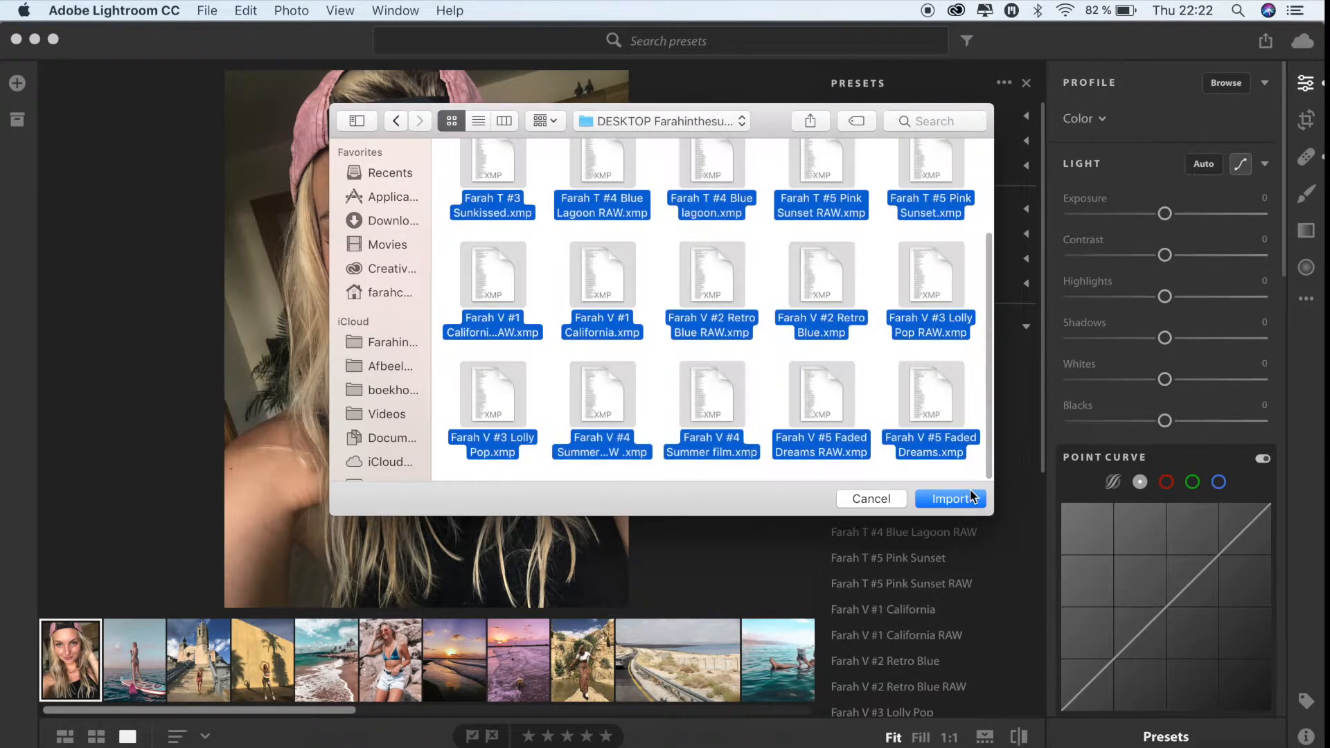
{"action": "left_click", "coordinate": [870, 496]}
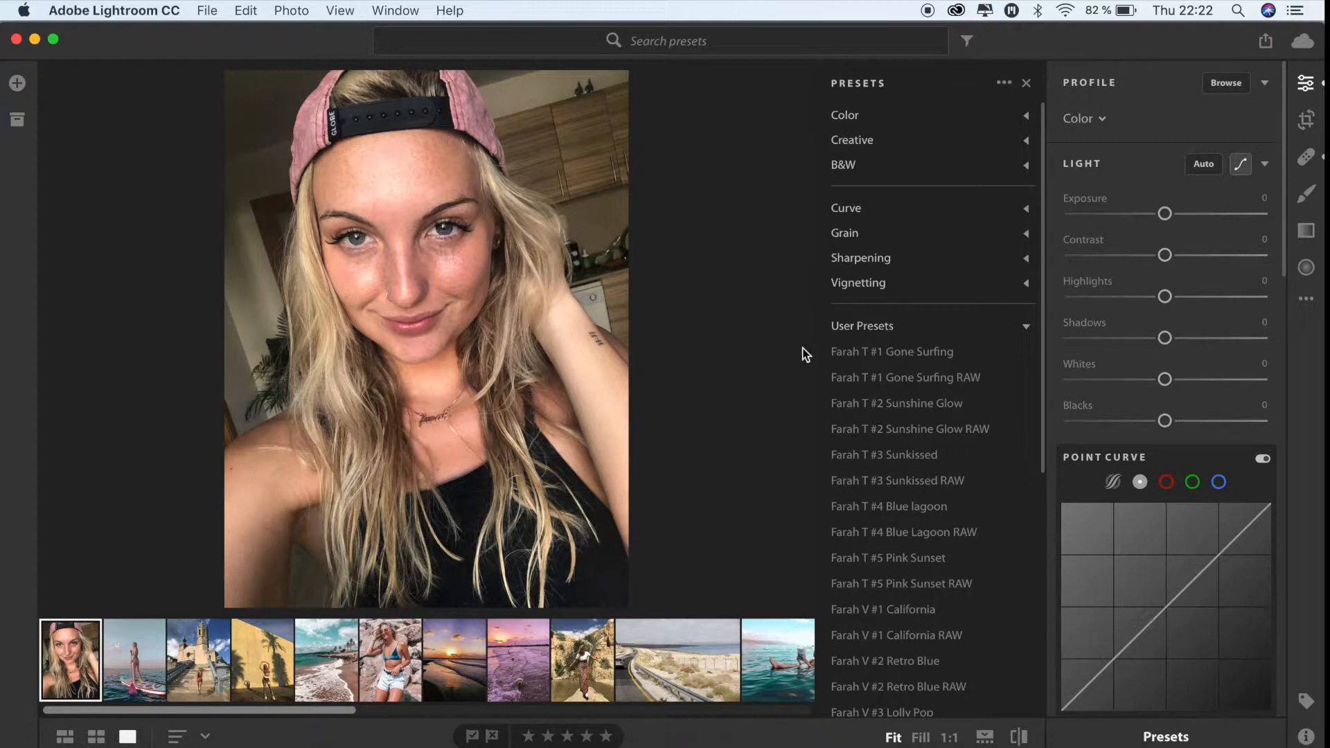
Preview user presets on the selfie, including California RAW, Retro Blue, Lolly Pop, Gone Surfing, Sunshine Glow and Sunkissed
{"action": "left_click", "coordinate": [859, 455]}
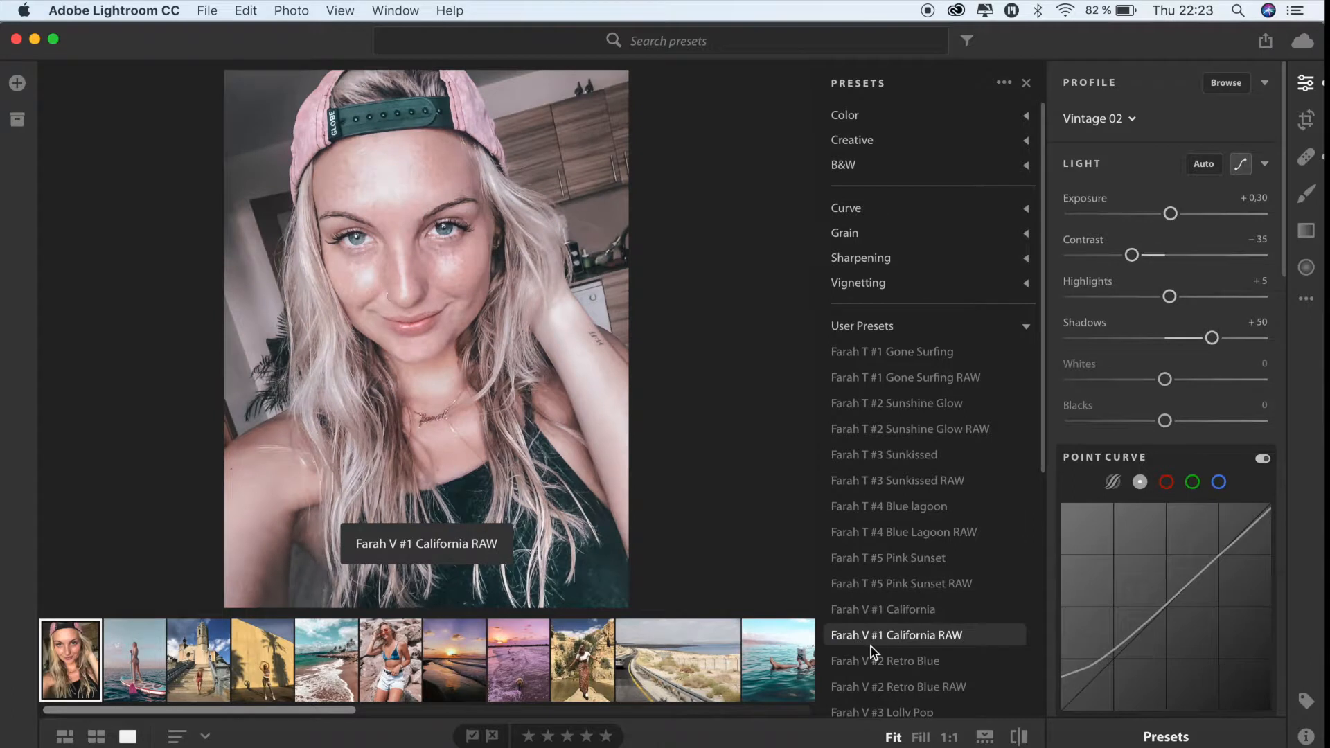
{"action": "left_click", "coordinate": [873, 661]}
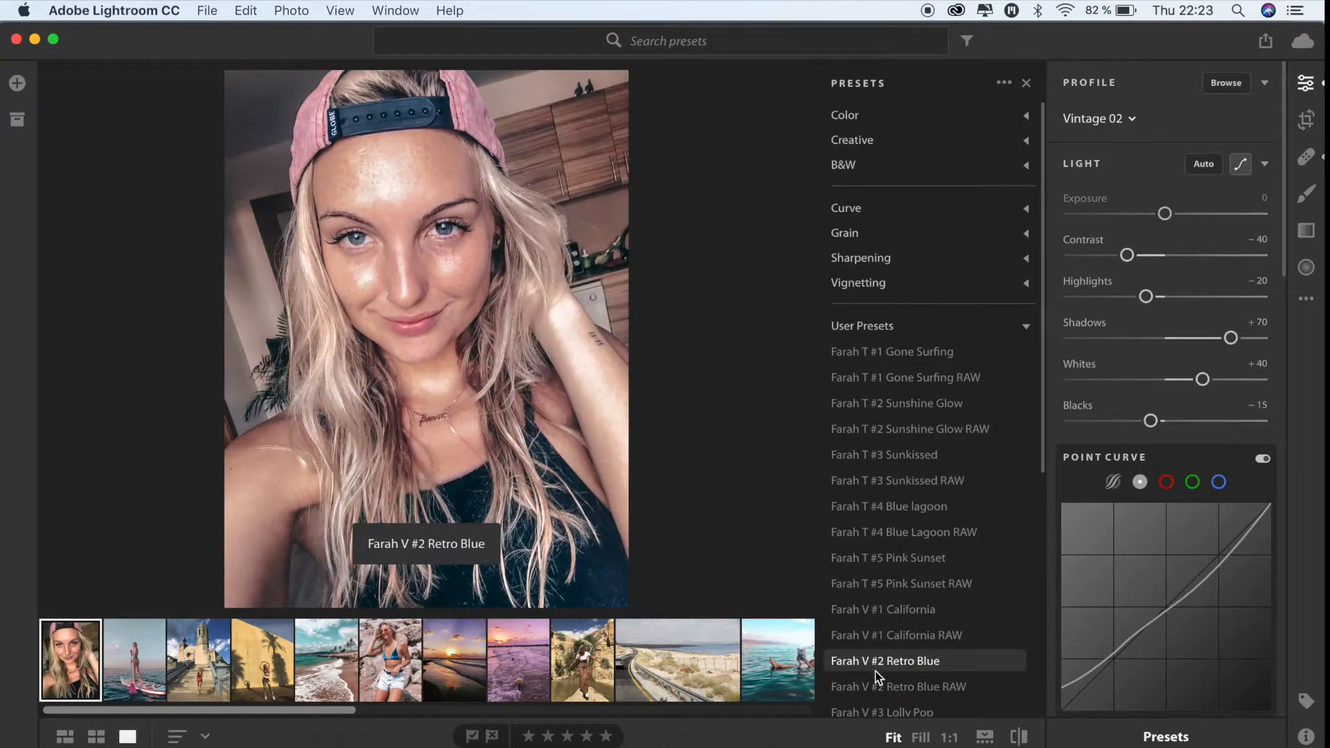
{"action": "left_click", "coordinate": [876, 687]}
{"action": "left_click", "coordinate": [880, 703]}
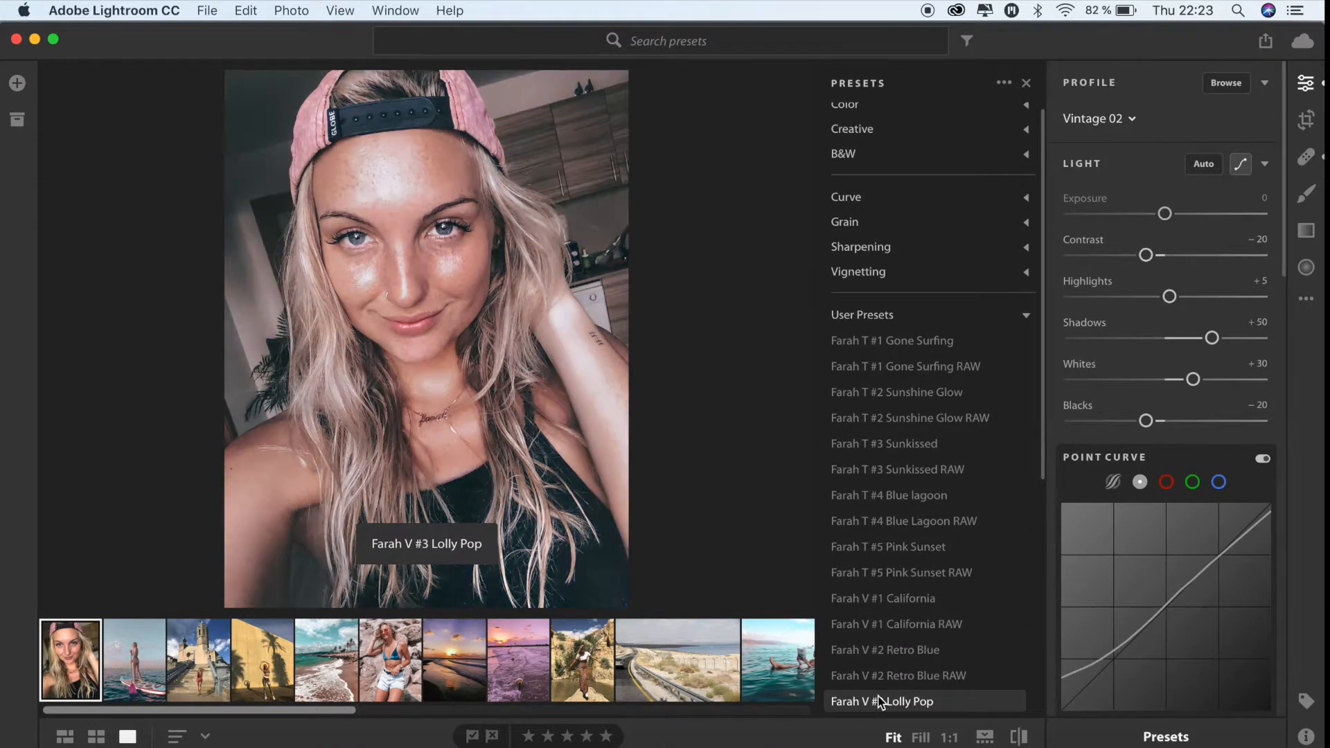
{"action": "left_click", "coordinate": [879, 343]}
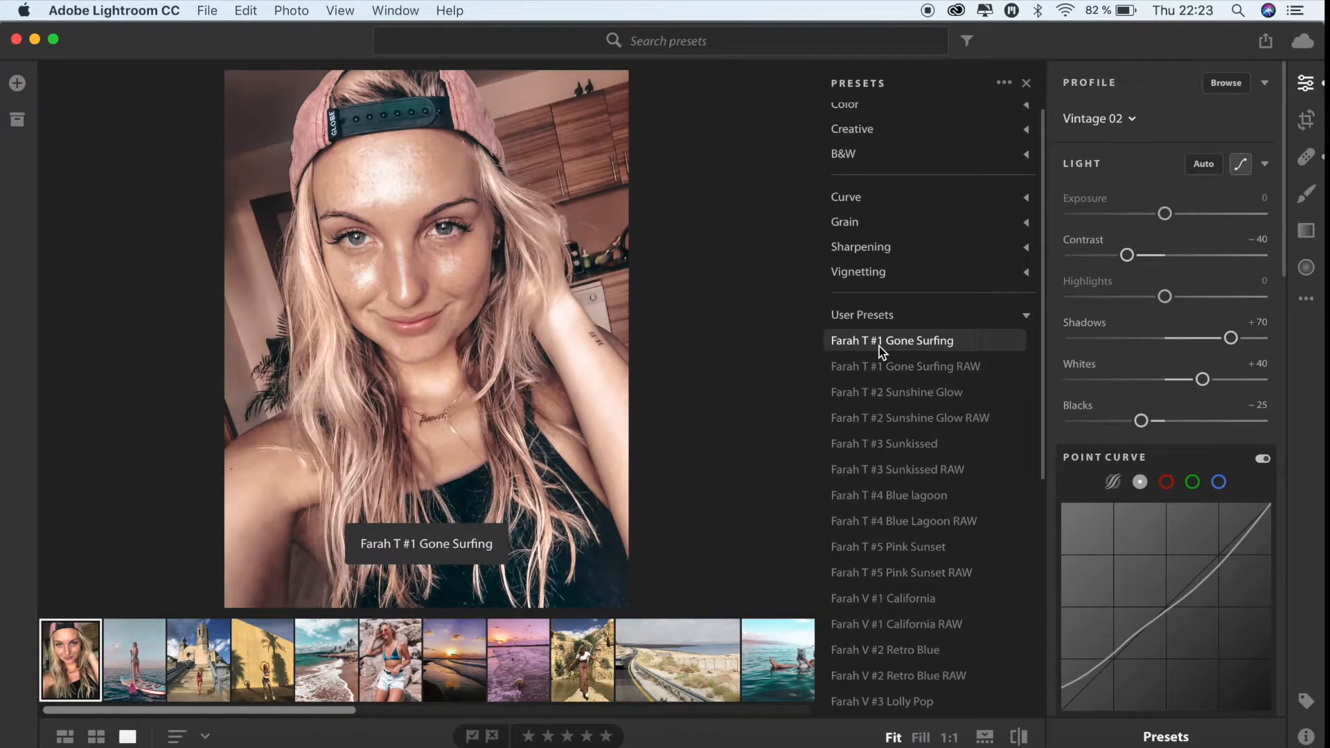
{"action": "left_click", "coordinate": [882, 391]}
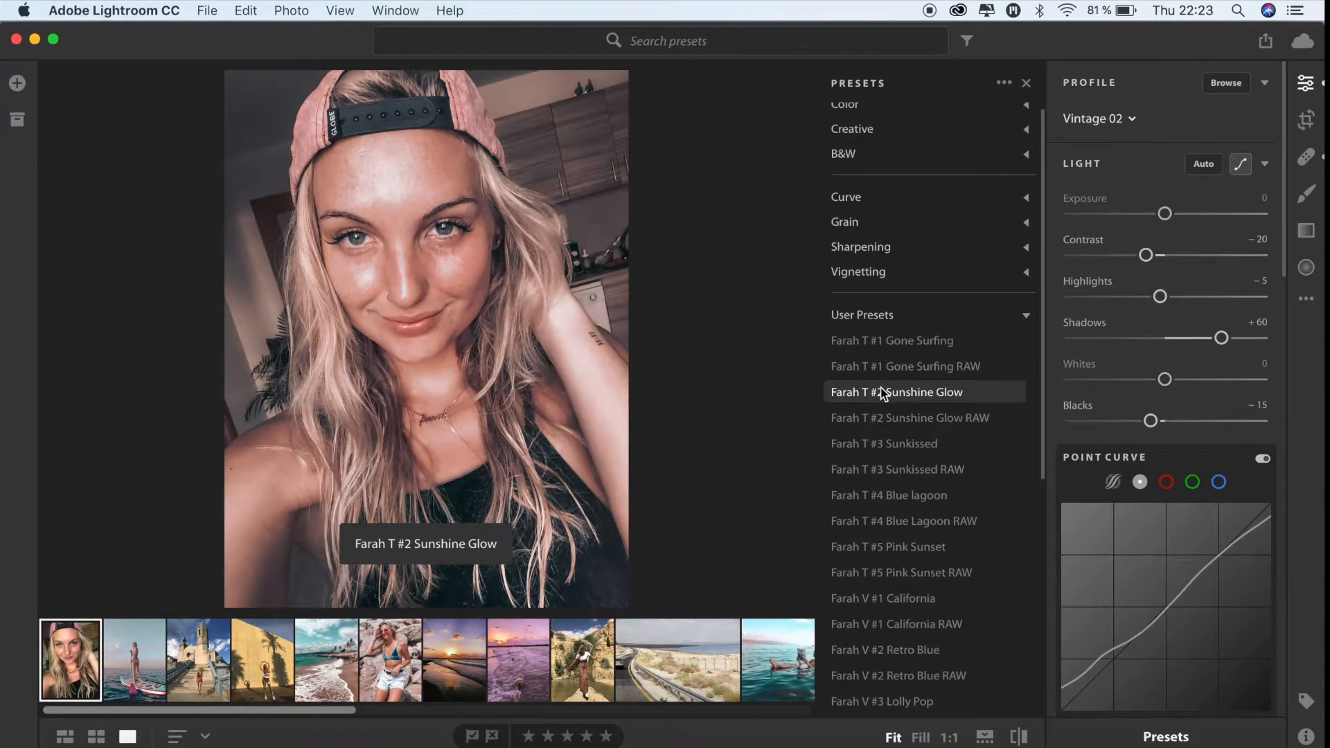
{"action": "left_click", "coordinate": [882, 443]}
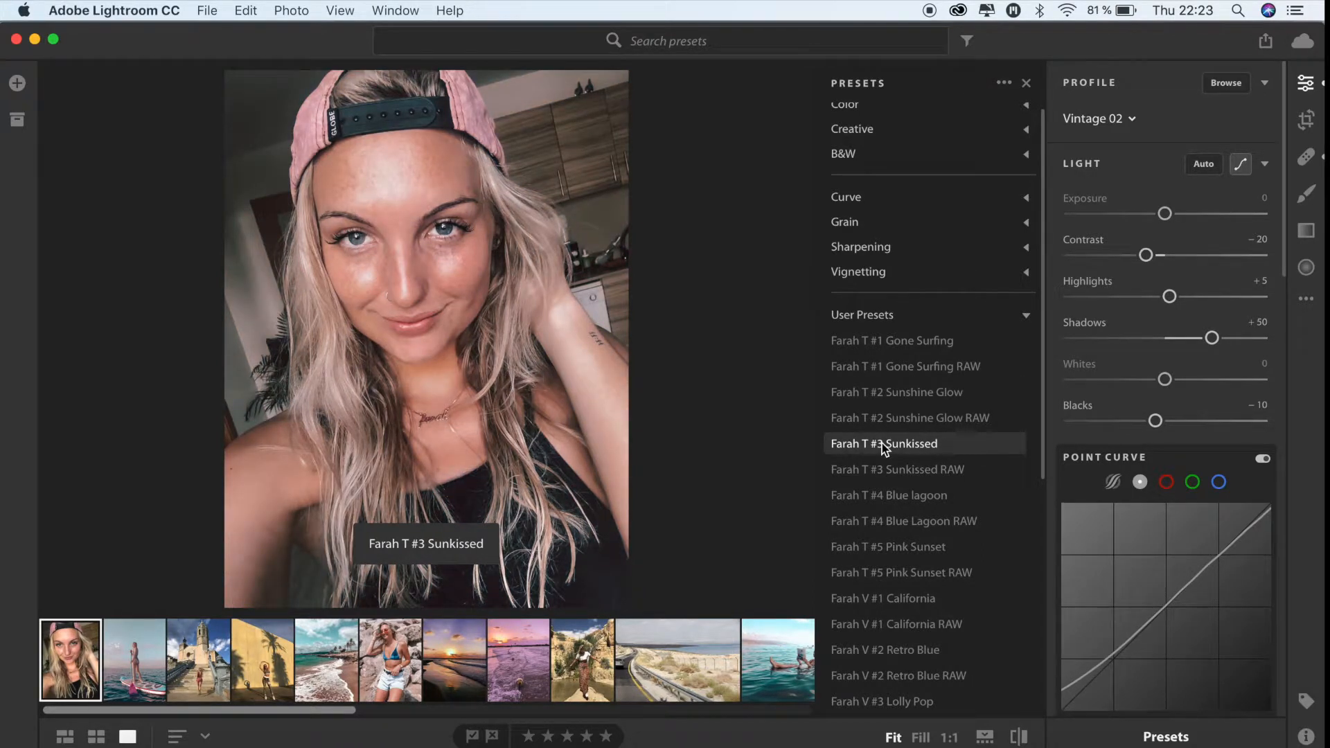
{"action": "left_click", "coordinate": [886, 469]}
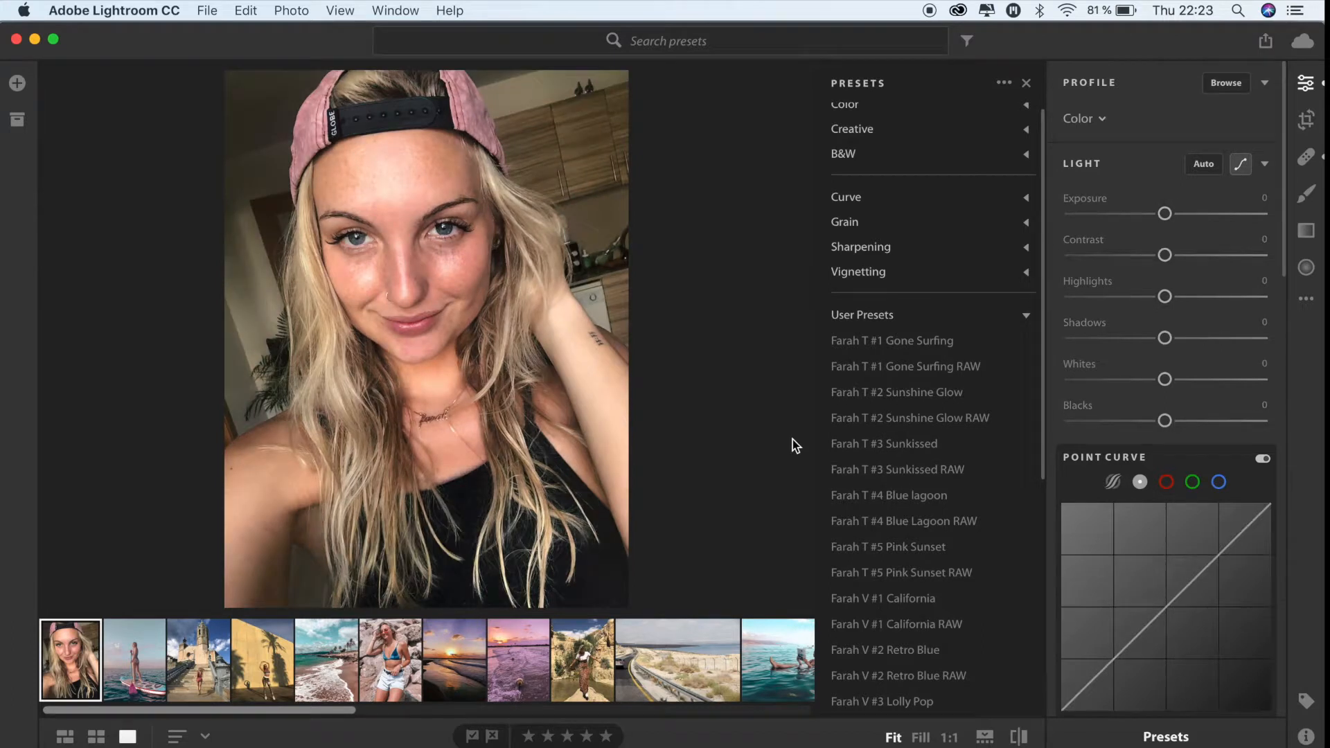
Open the church staircase photo and preview the Pink Sunset RAW, Lolly Pop and Summer film presets on it
{"action": "left_click", "coordinate": [222, 681]}
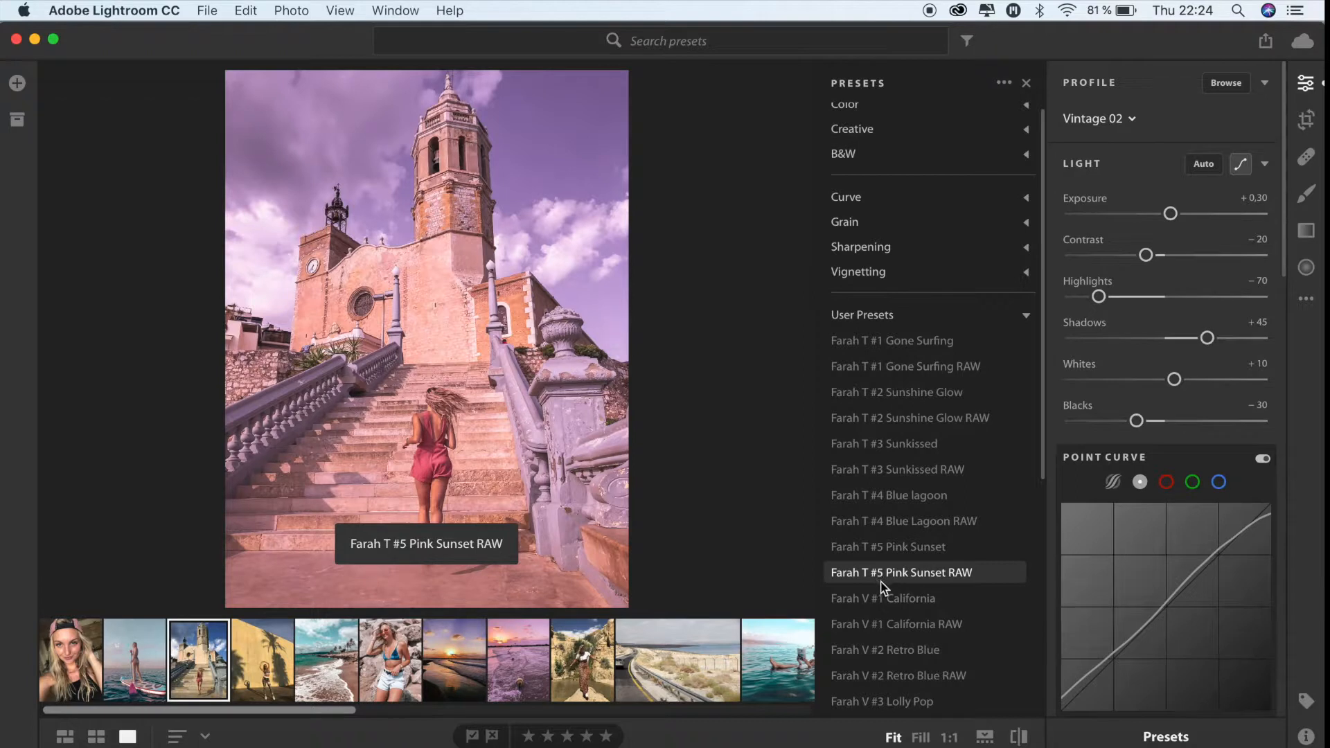
{"action": "scroll", "coordinate": [879, 601], "scroll_direction": "down", "scroll_amount": 1}
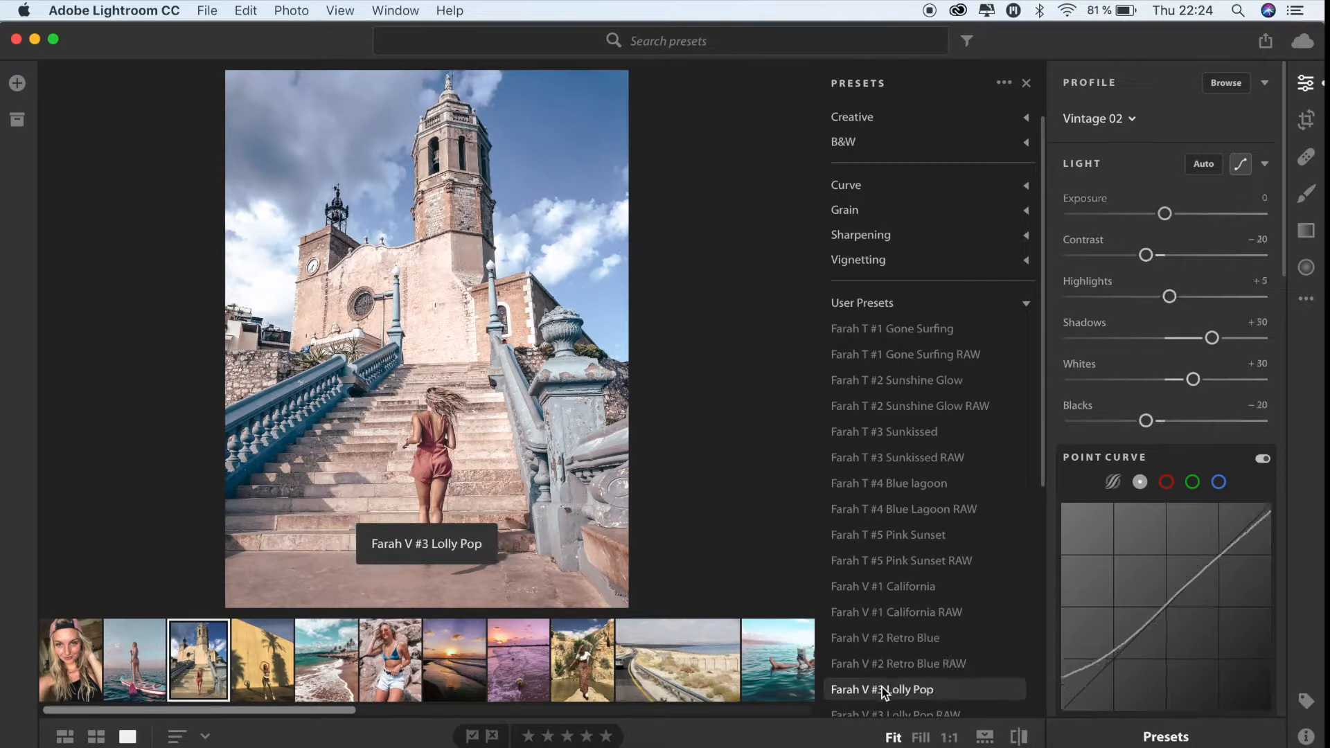
{"action": "scroll", "coordinate": [883, 693], "scroll_direction": "down", "scroll_amount": 5}
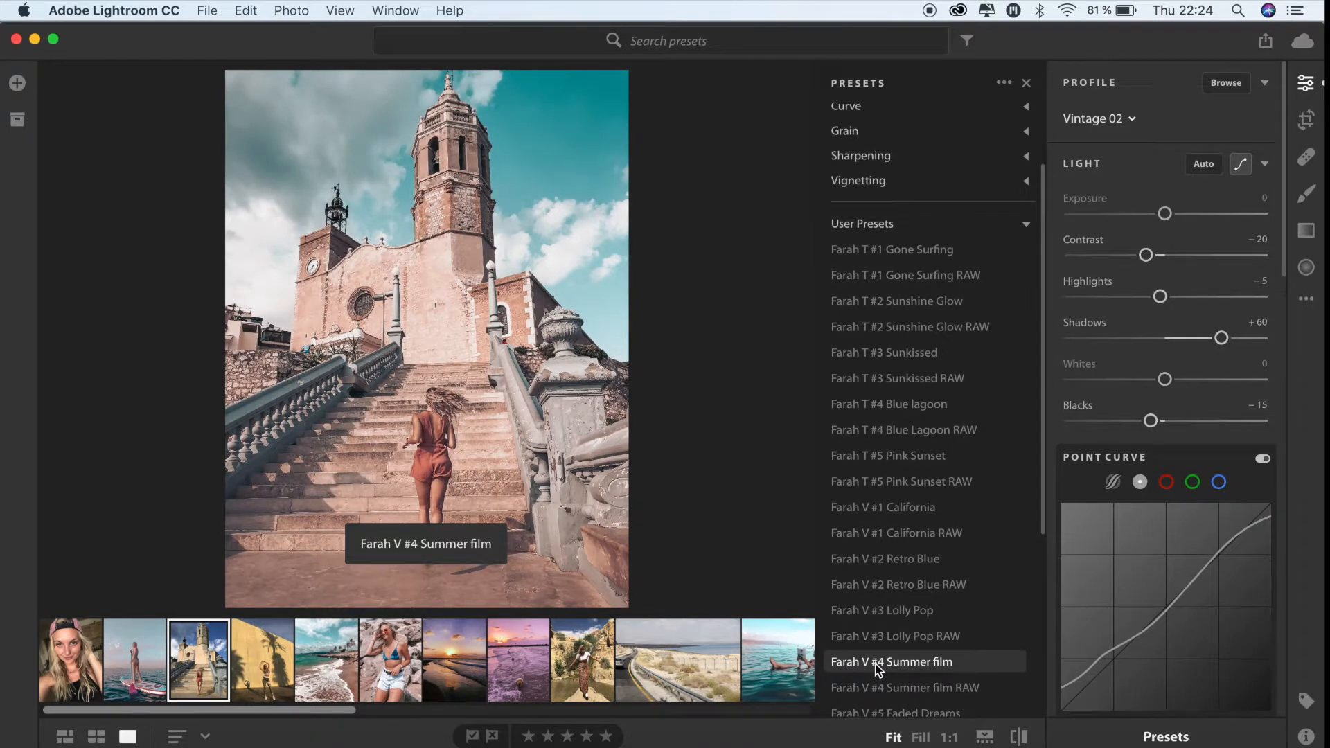
{"action": "scroll", "coordinate": [878, 668], "scroll_direction": "down", "scroll_amount": 1}
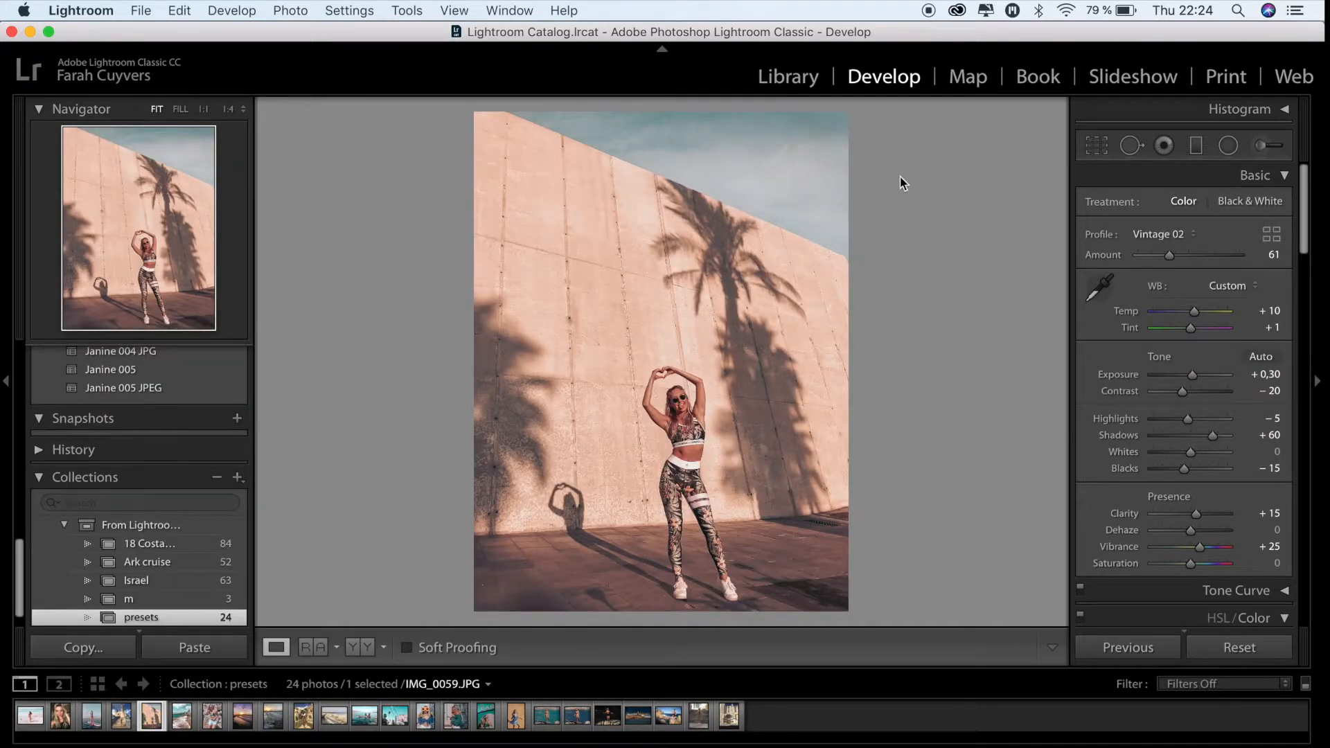
Look at the Library module, return to developing IMG_0059.JPG and look through its list of presets
{"action": "left_click", "coordinate": [797, 80]}
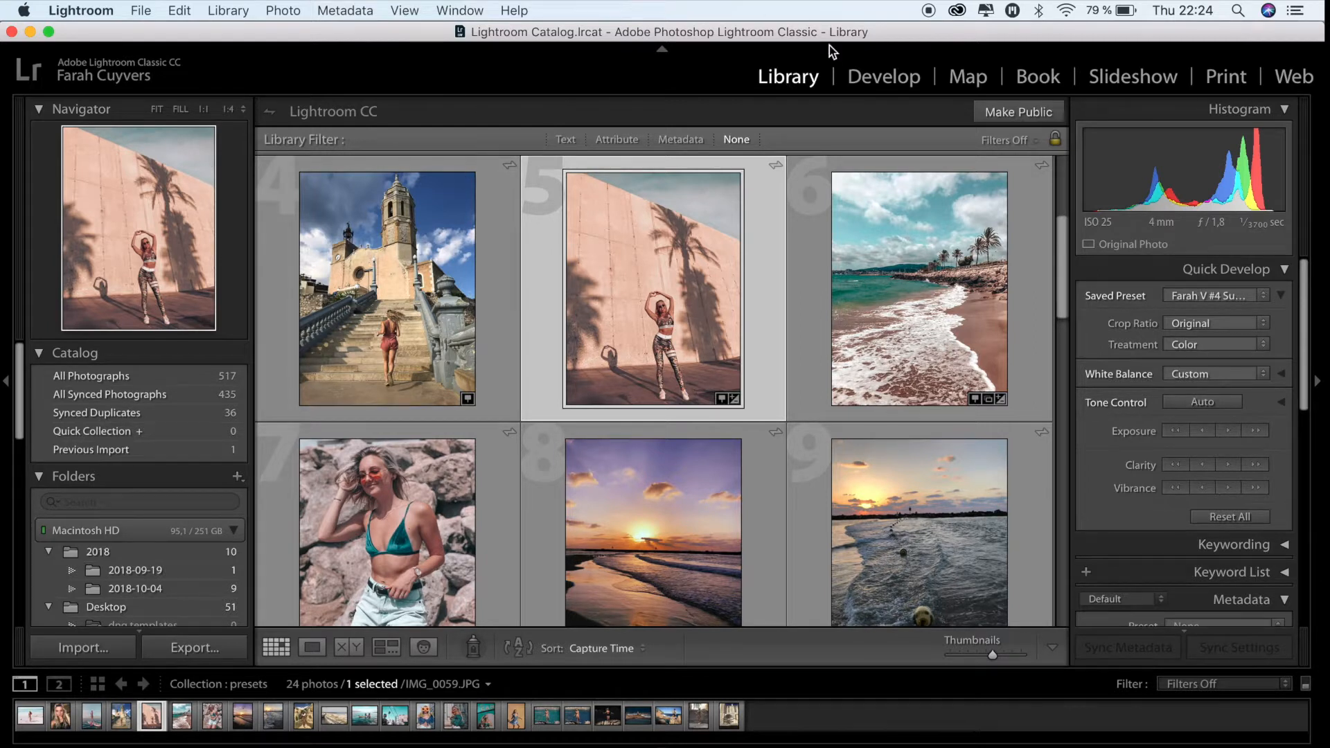
{"action": "left_click", "coordinate": [878, 71]}
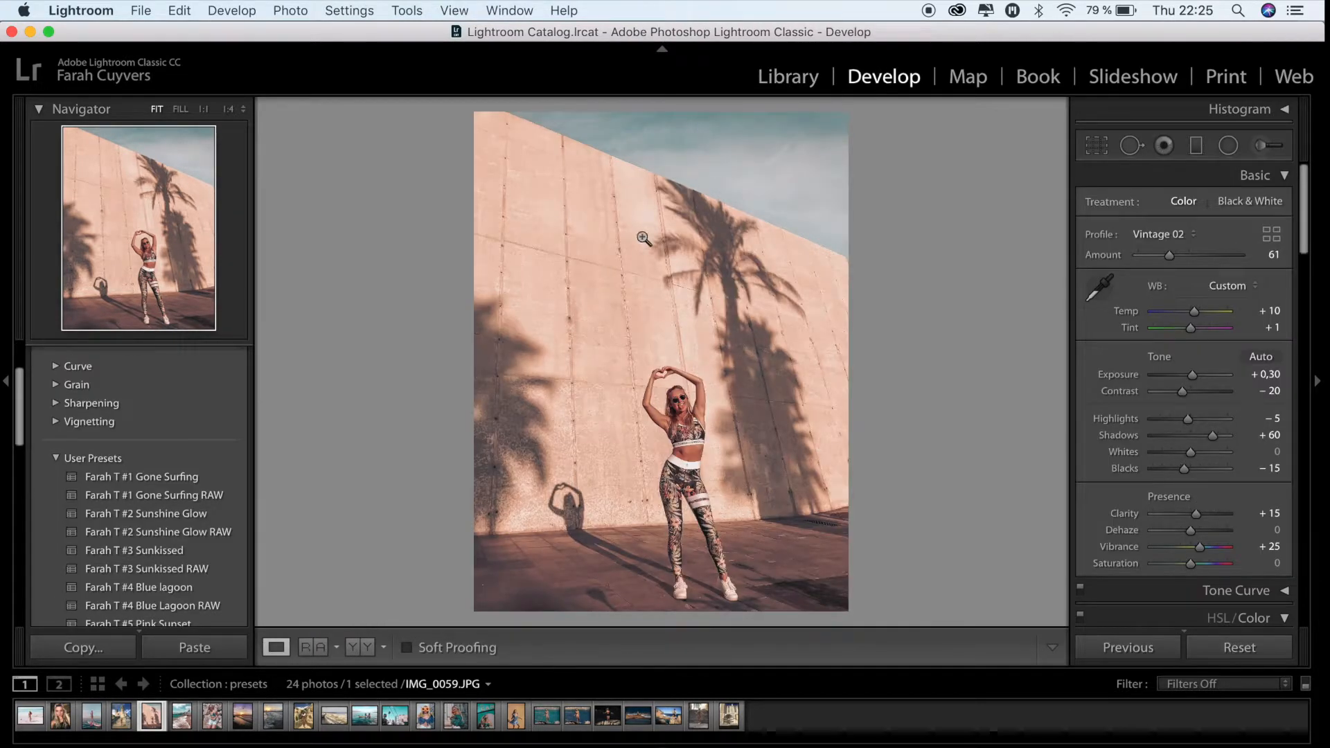
{"action": "scroll", "coordinate": [147, 458], "scroll_direction": "up", "scroll_amount": 2}
{"action": "scroll", "coordinate": [147, 459], "scroll_direction": "up", "scroll_amount": 3}
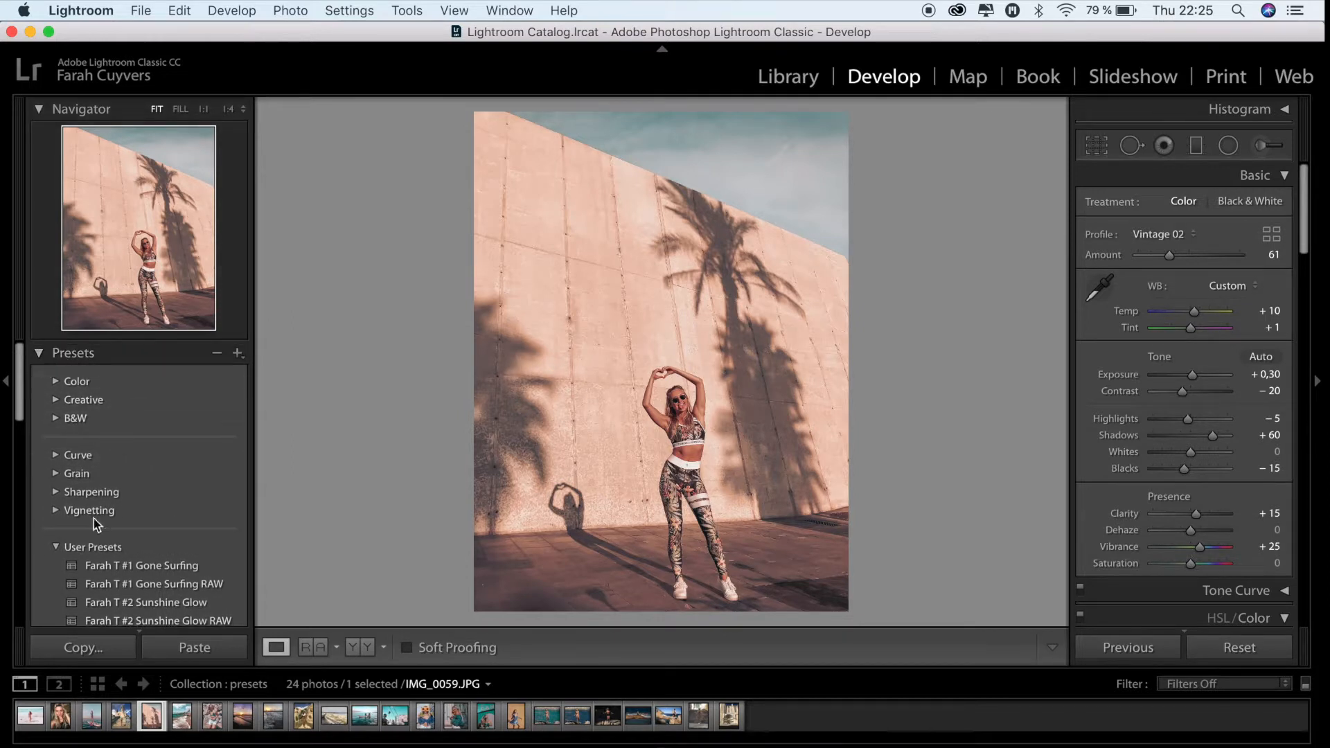
{"action": "scroll", "coordinate": [97, 547], "scroll_direction": "down", "scroll_amount": 8}
{"action": "scroll", "coordinate": [100, 561], "scroll_direction": "up", "scroll_amount": 8}
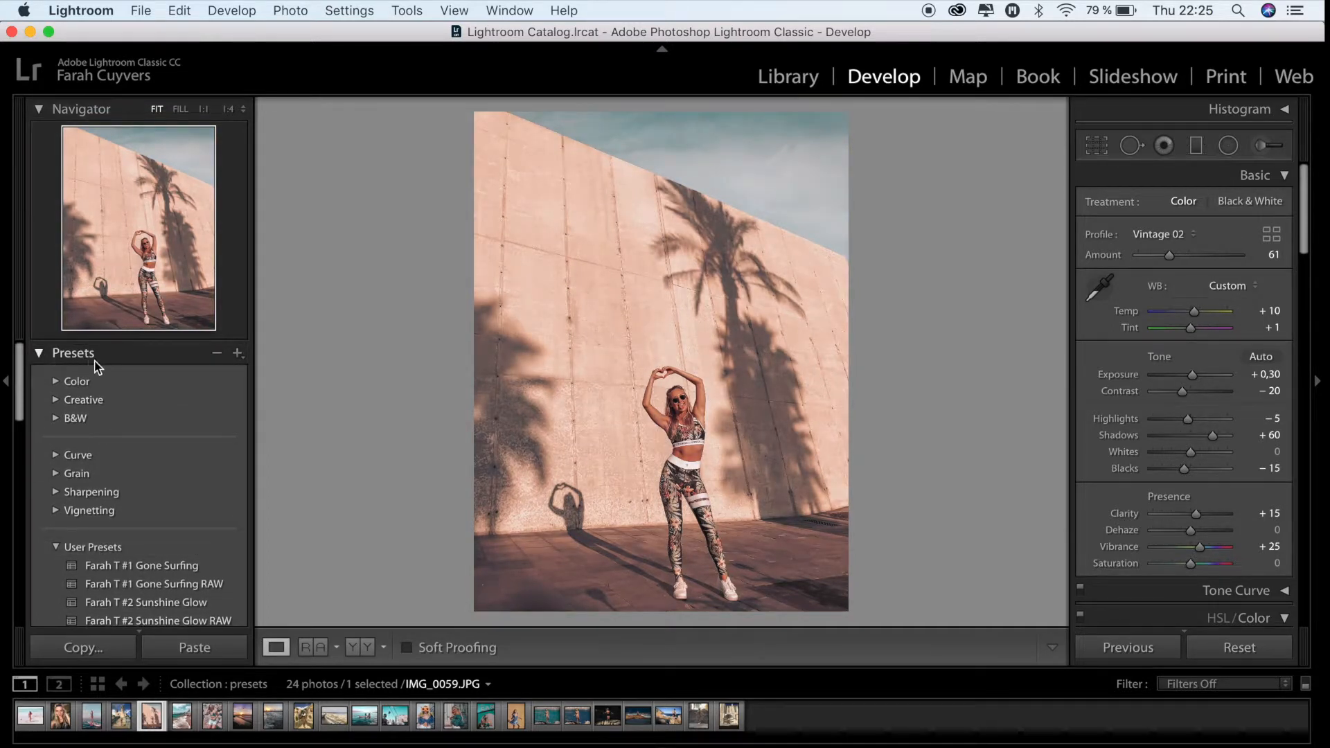
Walk through the Lightroom Classic preset import with all XMP files of the unpacked desktop pack selected and cancel it
{"action": "left_click", "coordinate": [238, 354]}
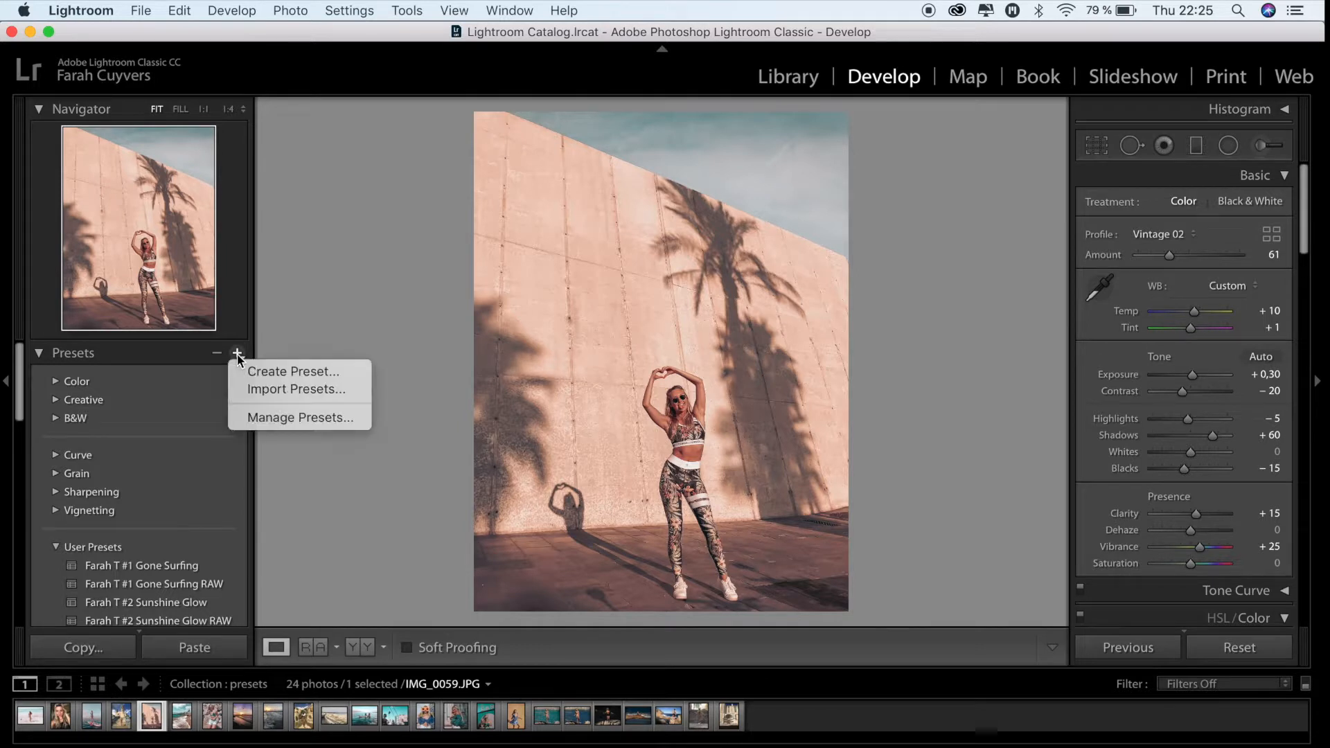
{"action": "left_click", "coordinate": [260, 390]}
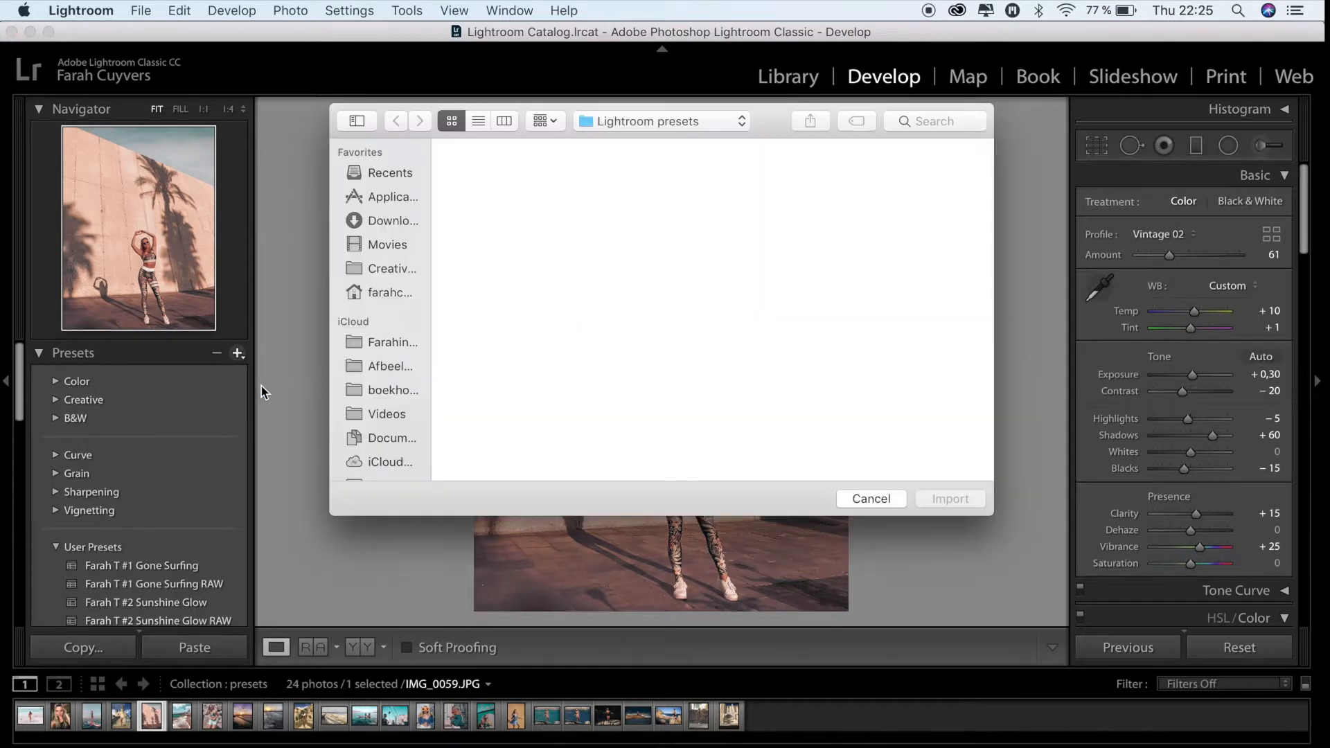
{"action": "left_click", "coordinate": [387, 222]}
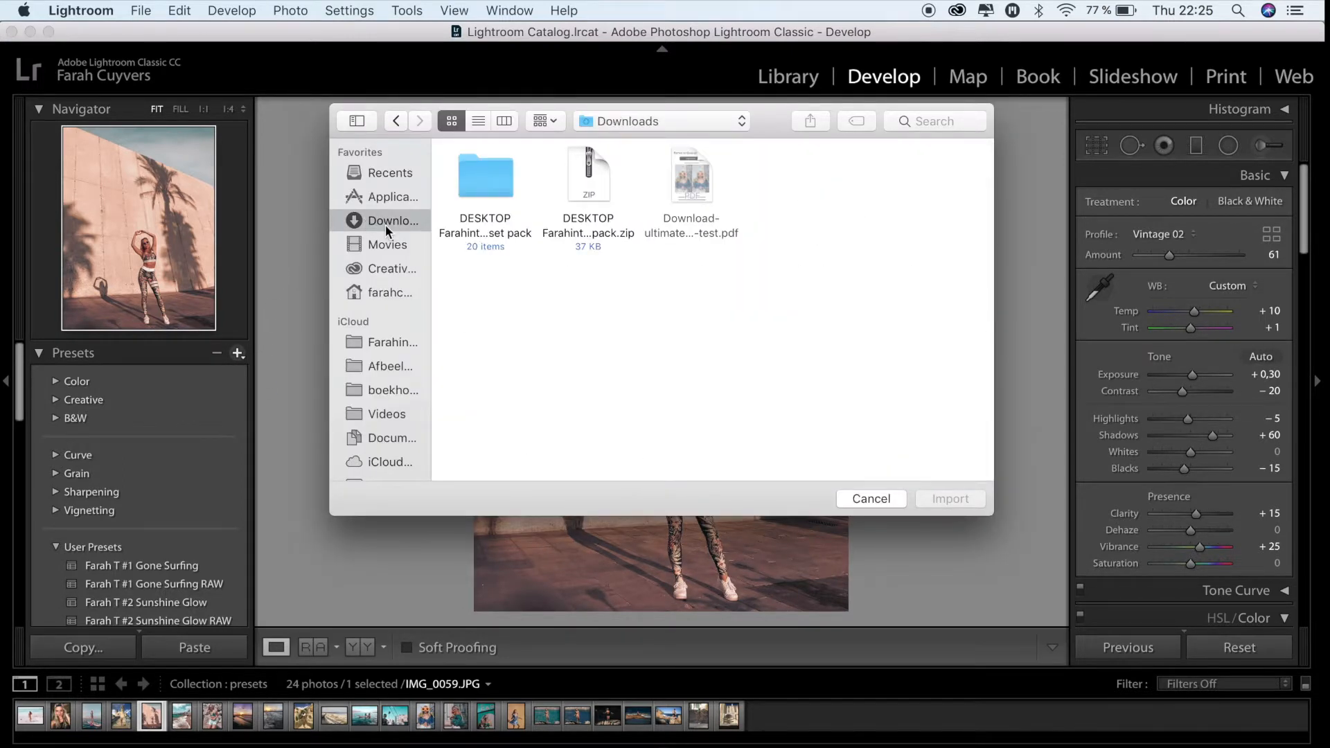
{"action": "double_click", "coordinate": [496, 177]}
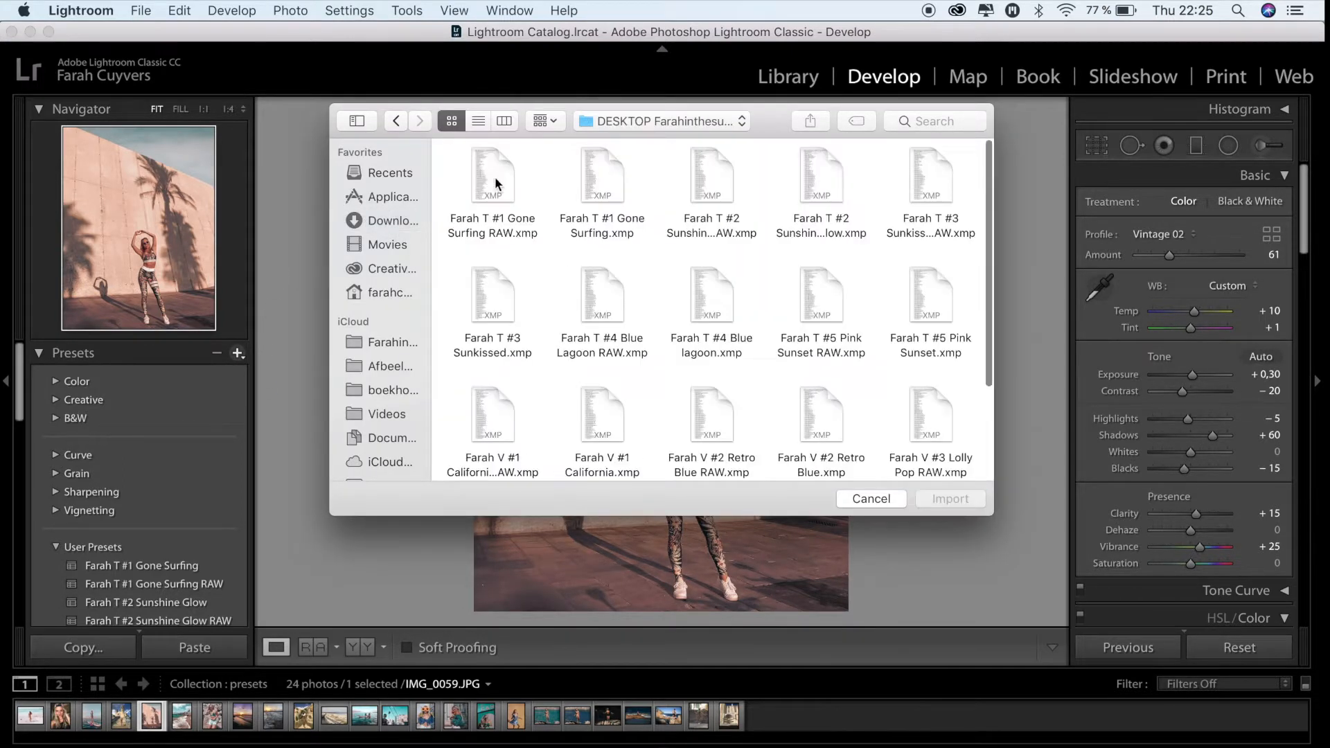
{"action": "left_click_drag", "start_coordinate": [457, 162], "coordinate": [928, 418]}
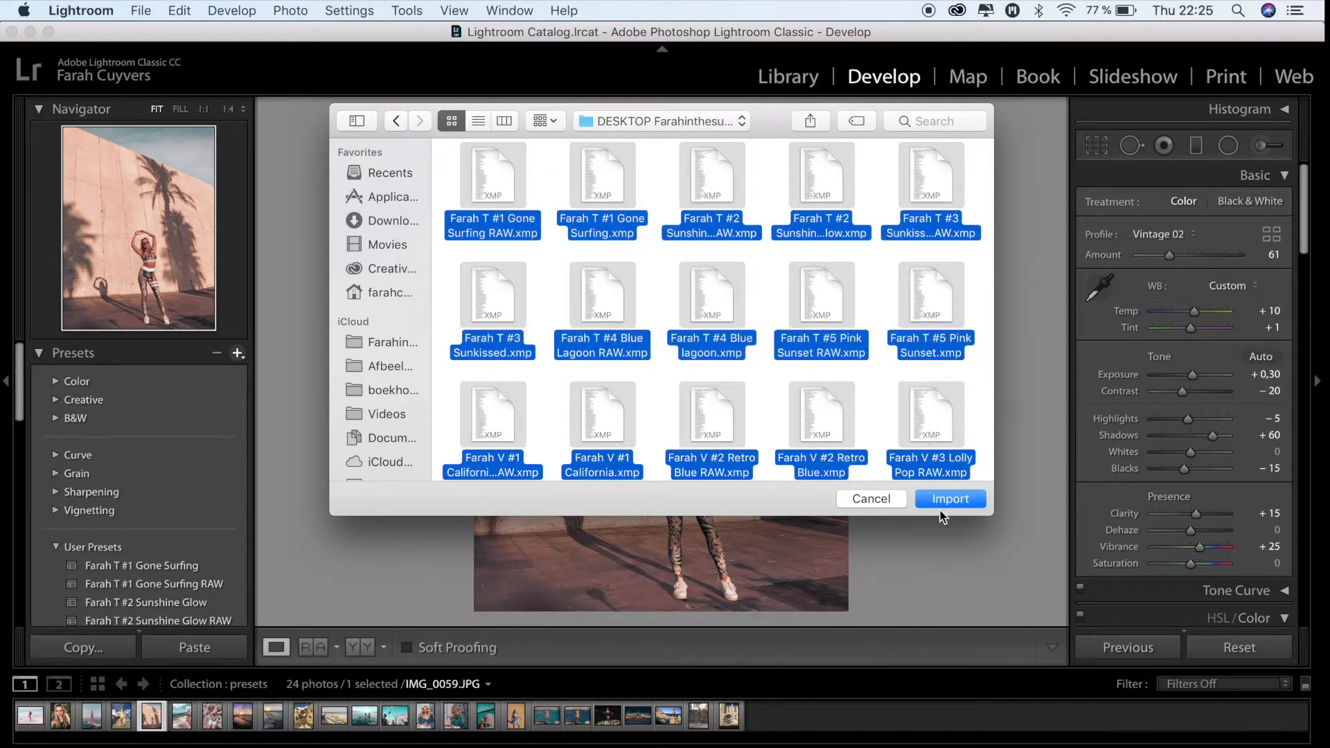
{"action": "left_click", "coordinate": [869, 500]}
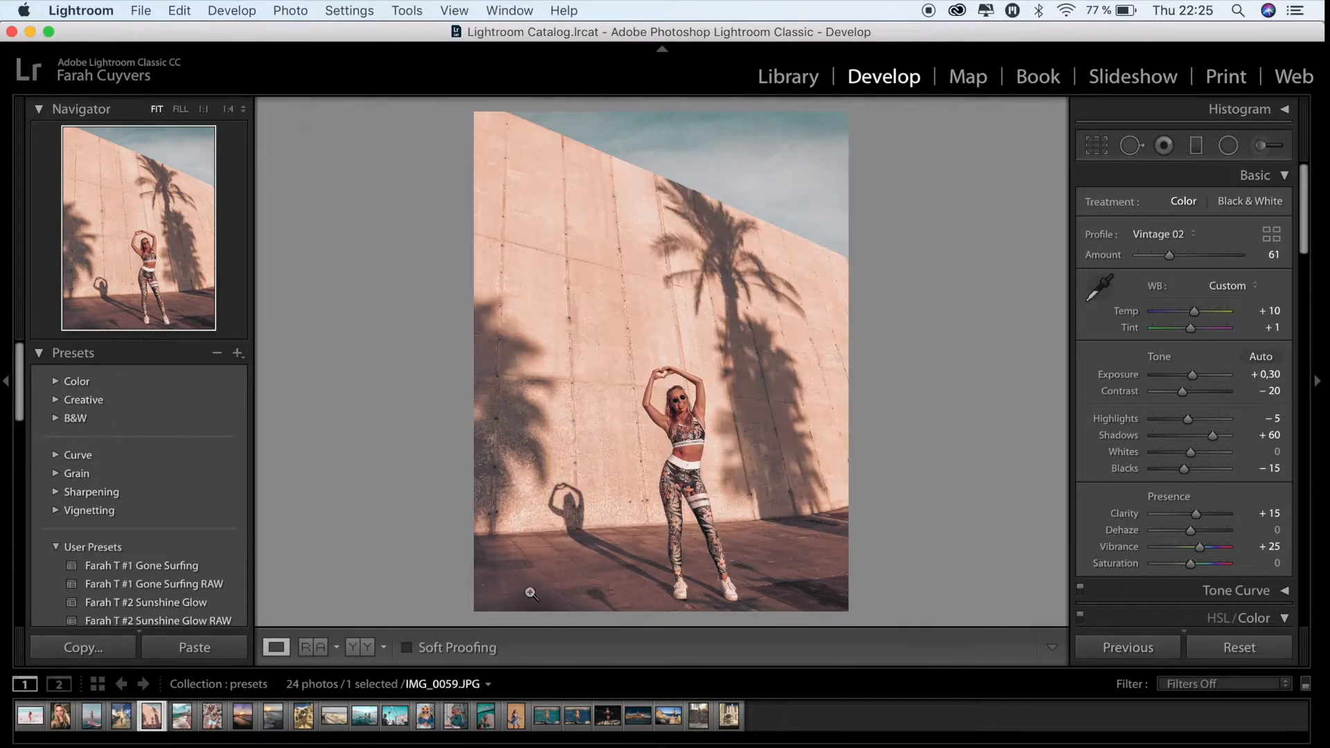
Look through the Farah user presets and apply one of them to IMG_0059.JPG
{"action": "scroll", "coordinate": [158, 554], "scroll_direction": "down", "scroll_amount": 5}
{"action": "scroll", "coordinate": [158, 554], "scroll_direction": "up", "scroll_amount": 2}
{"action": "left_click", "coordinate": [149, 511]}
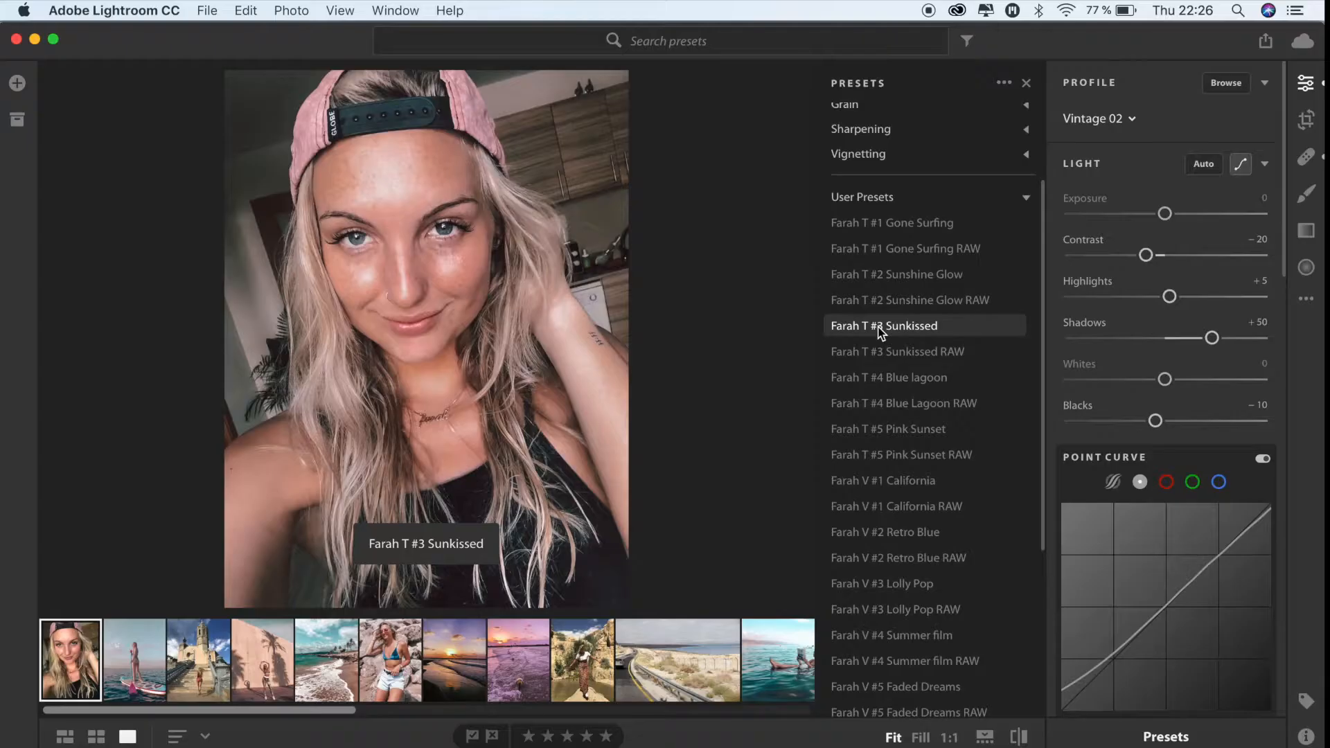
Apply the Farah T #3 Sunkissed preset to the pink cap selfie and look at its light settings and point curve
{"action": "left_click", "coordinate": [879, 330]}
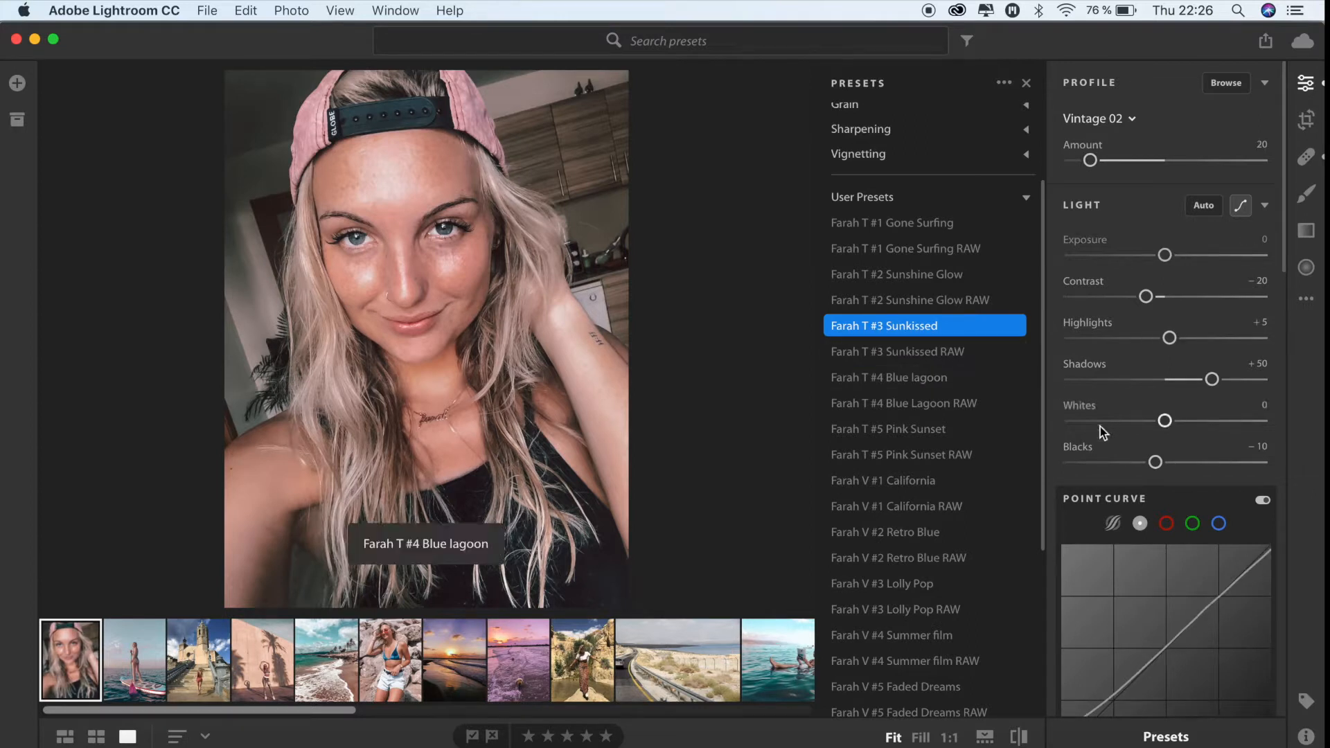
{"action": "mouse_move", "coordinate": [1183, 520]}
{"action": "scroll", "coordinate": [1180, 514], "scroll_direction": "down", "scroll_amount": 3}
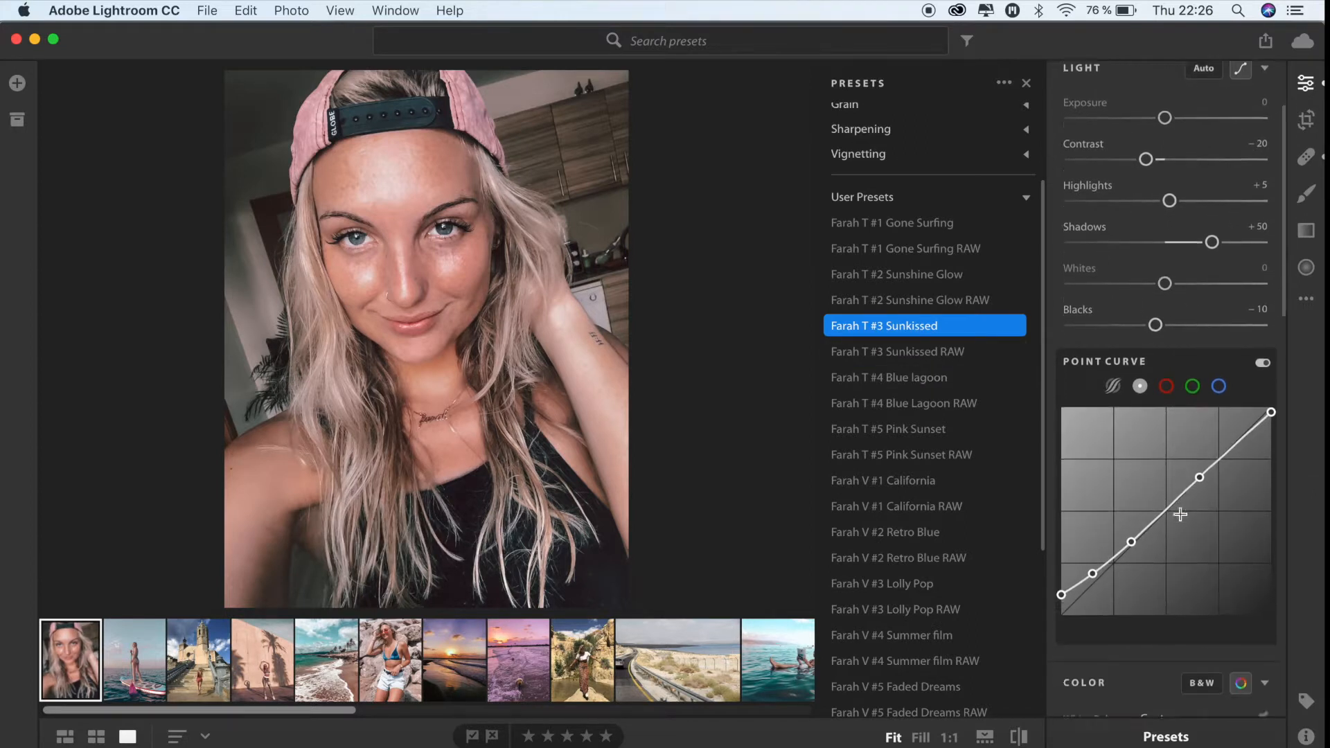
Set the selfie's exposure to +0.05 and its shadows to +45
{"action": "scroll", "coordinate": [1182, 409], "scroll_direction": "up", "scroll_amount": 3}
{"action": "mouse_move", "coordinate": [1164, 255]}
{"action": "left_mouse_down"}
{"action": "mouse_move", "coordinate": [1187, 256]}
{"action": "mouse_move", "coordinate": [1141, 258]}
{"action": "mouse_move", "coordinate": [1169, 257]}
{"action": "left_mouse_up"}
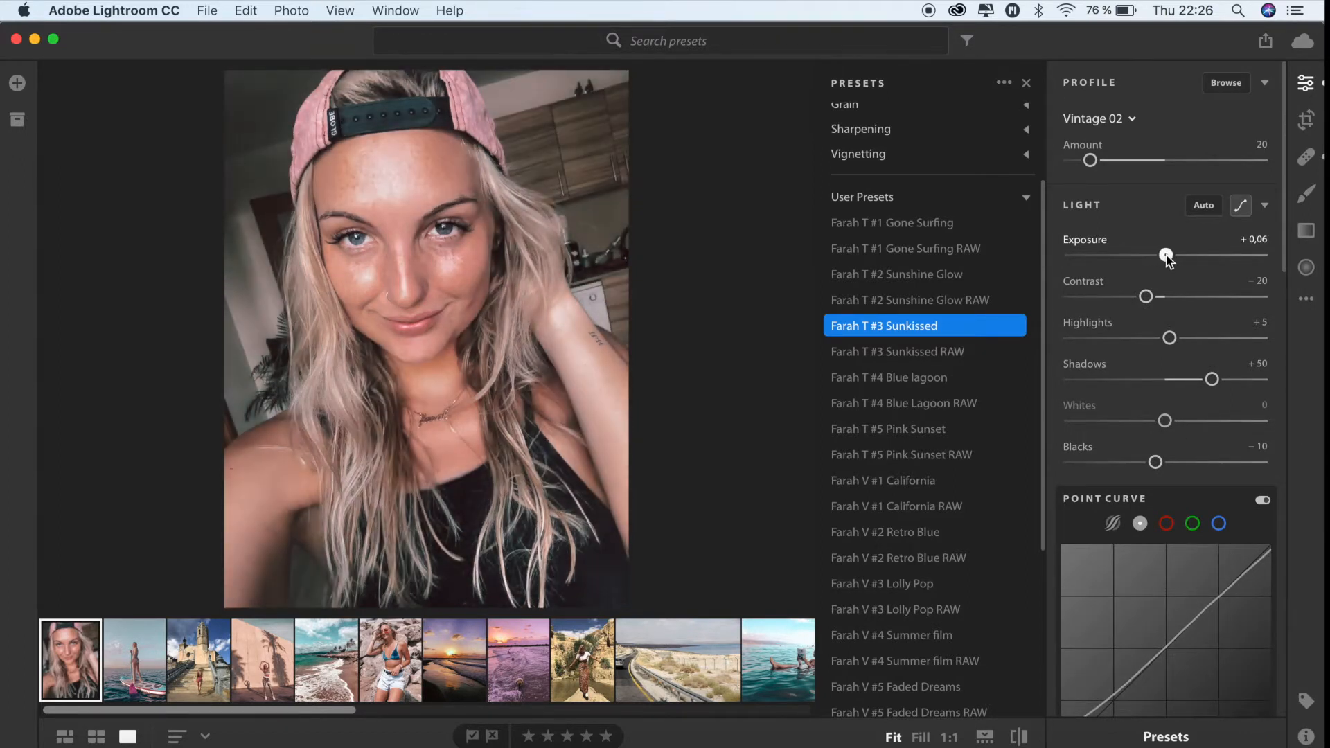
{"action": "scroll", "coordinate": [1166, 256], "scroll_direction": "down", "scroll_amount": 5}
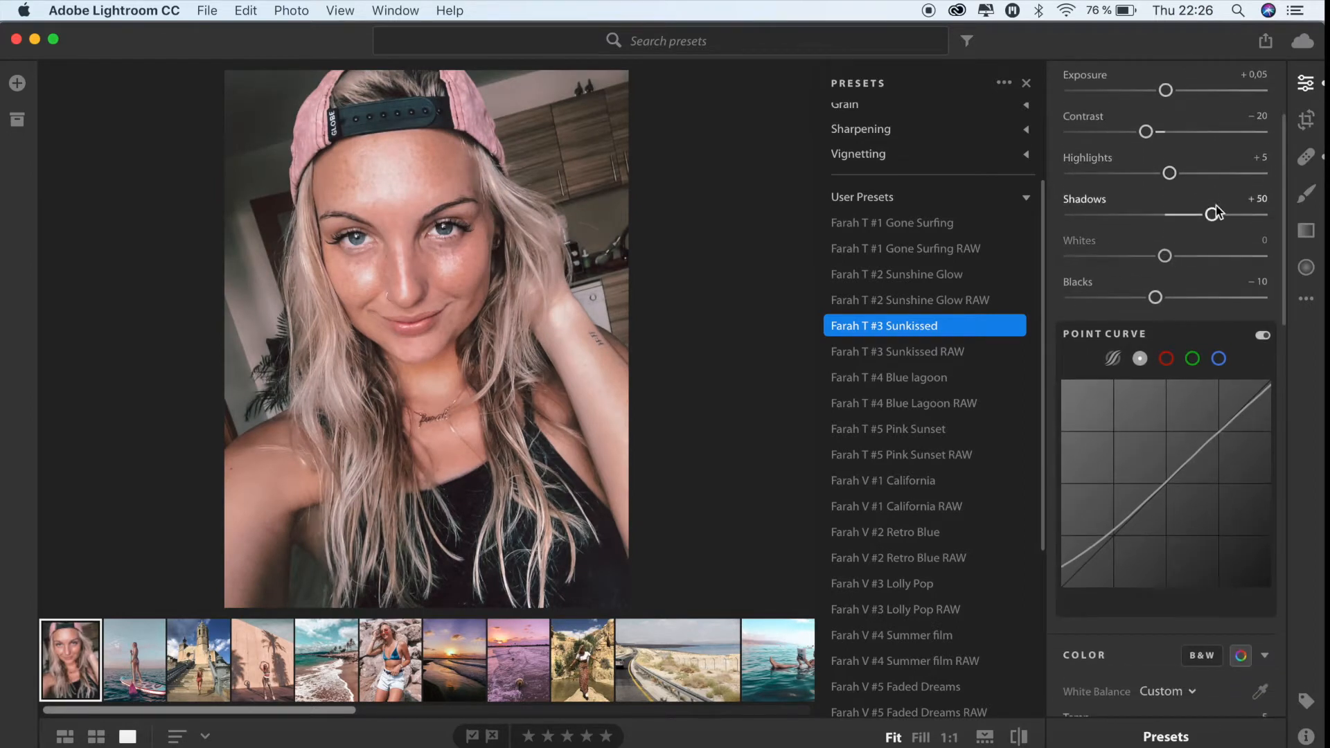
{"action": "mouse_move", "coordinate": [1217, 219]}
{"action": "left_mouse_down"}
{"action": "mouse_move", "coordinate": [1271, 221]}
{"action": "mouse_move", "coordinate": [1072, 214]}
{"action": "mouse_move", "coordinate": [1208, 218]}
{"action": "left_mouse_up"}
Set the orange luminance in the color mixer to -48 and look over the effects and split toning settings
{"action": "scroll", "coordinate": [1205, 313], "scroll_direction": "down", "scroll_amount": 8}
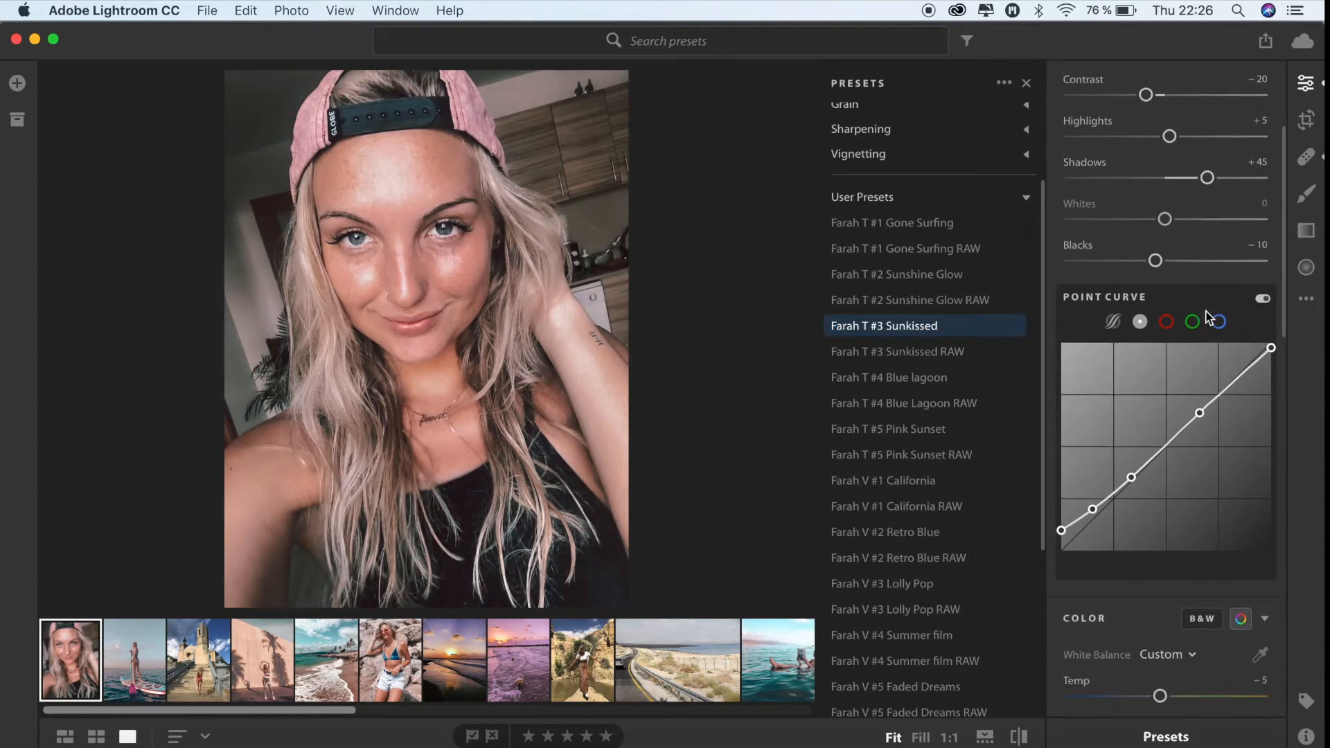
{"action": "scroll", "coordinate": [1205, 312], "scroll_direction": "down", "scroll_amount": 9}
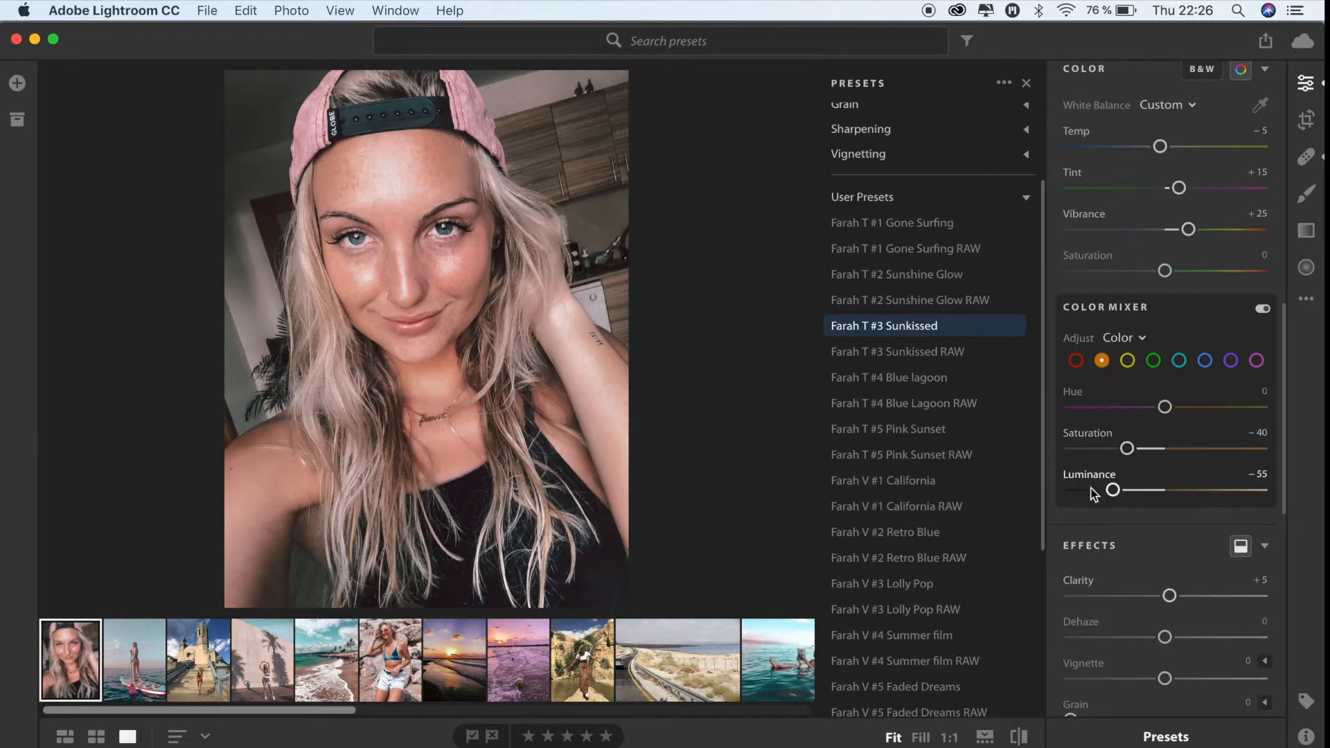
{"action": "mouse_move", "coordinate": [1112, 490]}
{"action": "left_mouse_down"}
{"action": "mouse_move", "coordinate": [1187, 494]}
{"action": "mouse_move", "coordinate": [1092, 494]}
{"action": "mouse_move", "coordinate": [1053, 509]}
{"action": "mouse_move", "coordinate": [1231, 511]}
{"action": "mouse_move", "coordinate": [1093, 499]}
{"action": "mouse_move", "coordinate": [1187, 495]}
{"action": "mouse_move", "coordinate": [1120, 493]}
{"action": "left_mouse_up"}
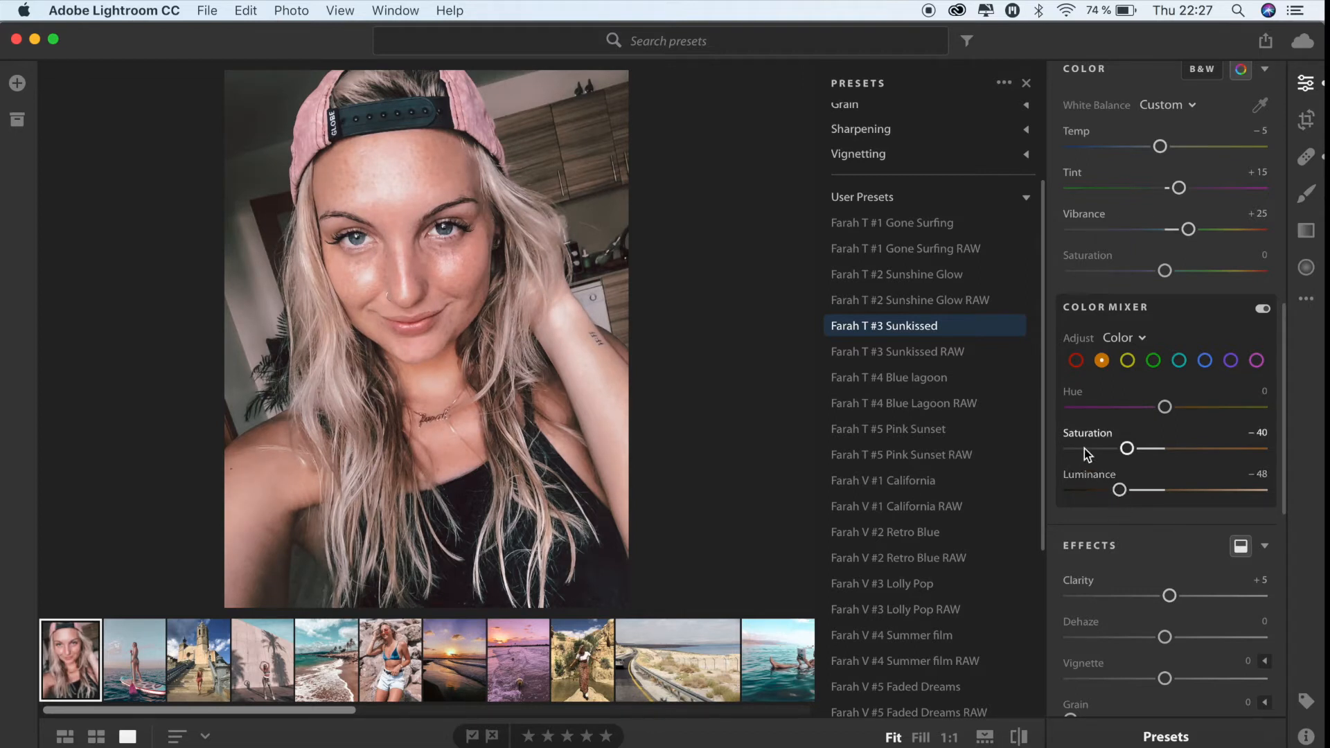
{"action": "scroll", "coordinate": [1083, 447], "scroll_direction": "down", "scroll_amount": 10}
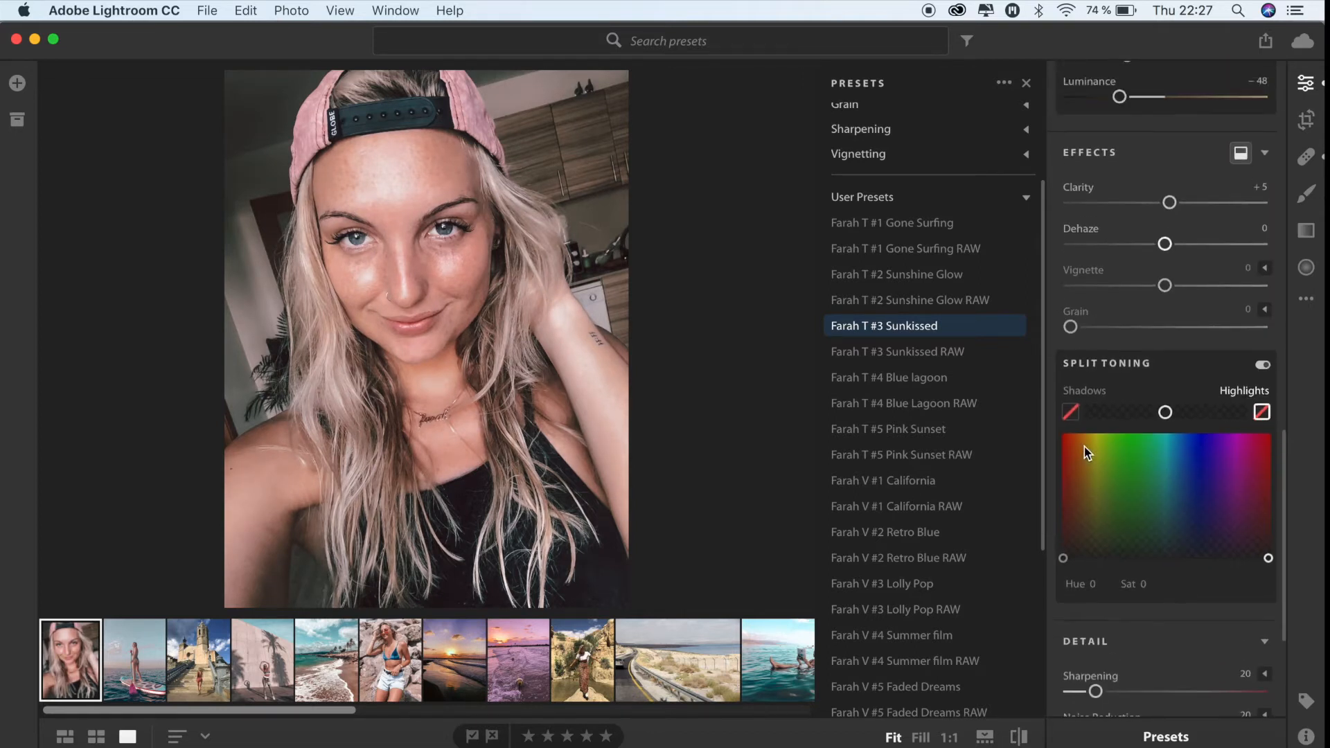
Apply the Farah V #3 Lolly Pop preset to the selfie, reduce its grain and raise the grain again
{"action": "scroll", "coordinate": [929, 559], "scroll_direction": "down", "scroll_amount": 3}
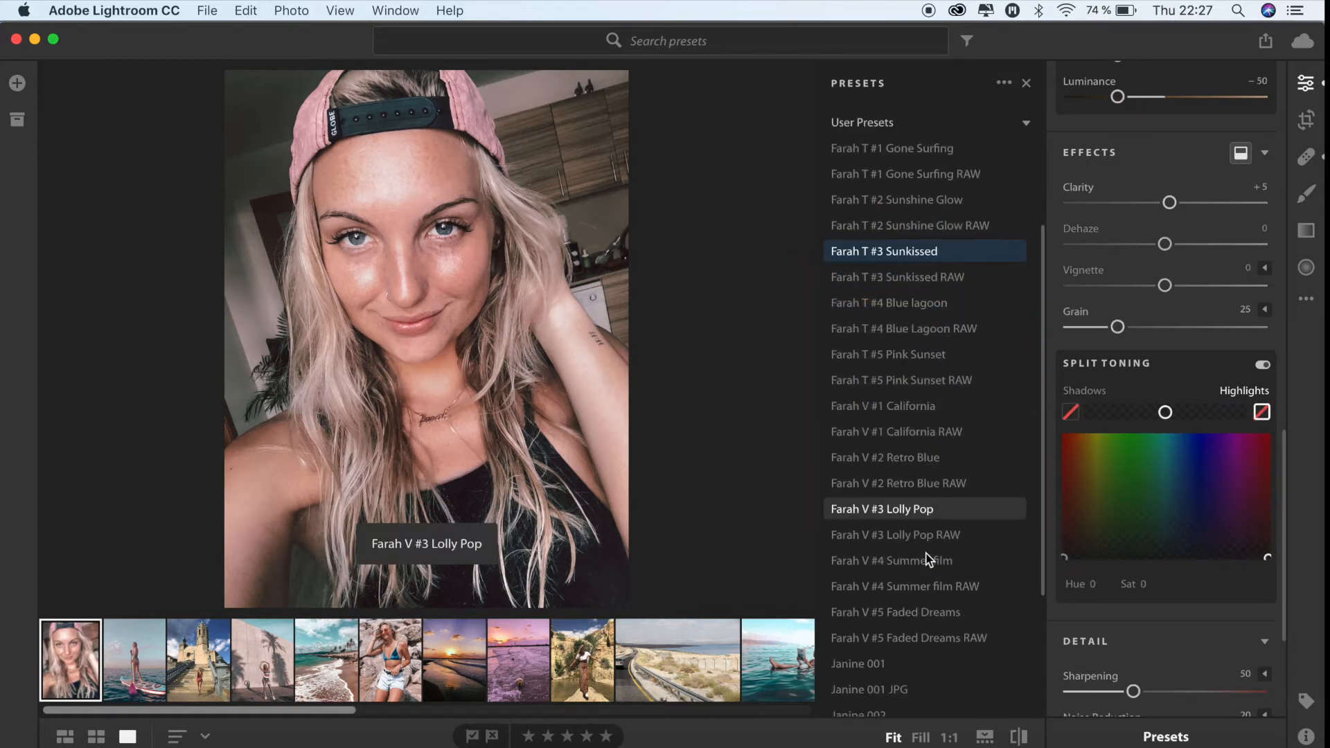
{"action": "left_click", "coordinate": [897, 498]}
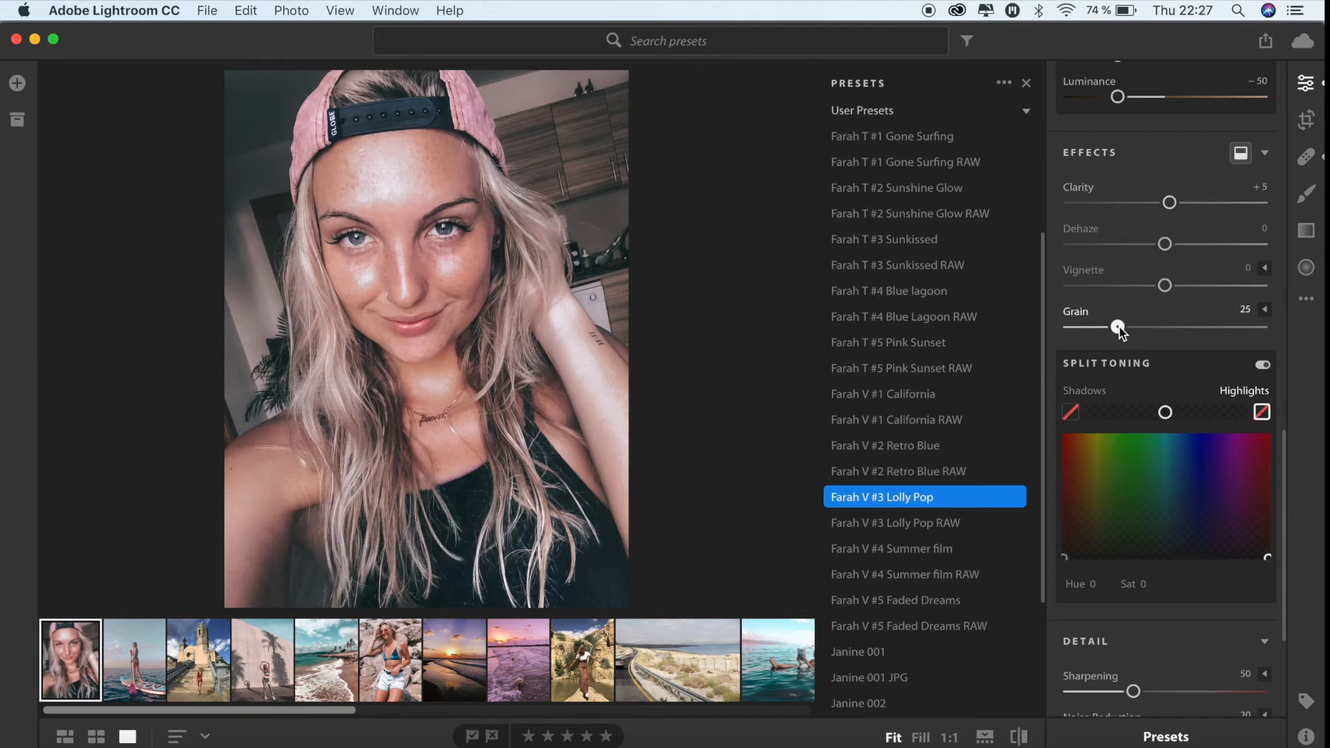
{"action": "left_click_drag", "start_coordinate": [1114, 330], "coordinate": [1084, 326]}
{"action": "left_click_drag", "start_coordinate": [1070, 327], "coordinate": [1152, 326]}
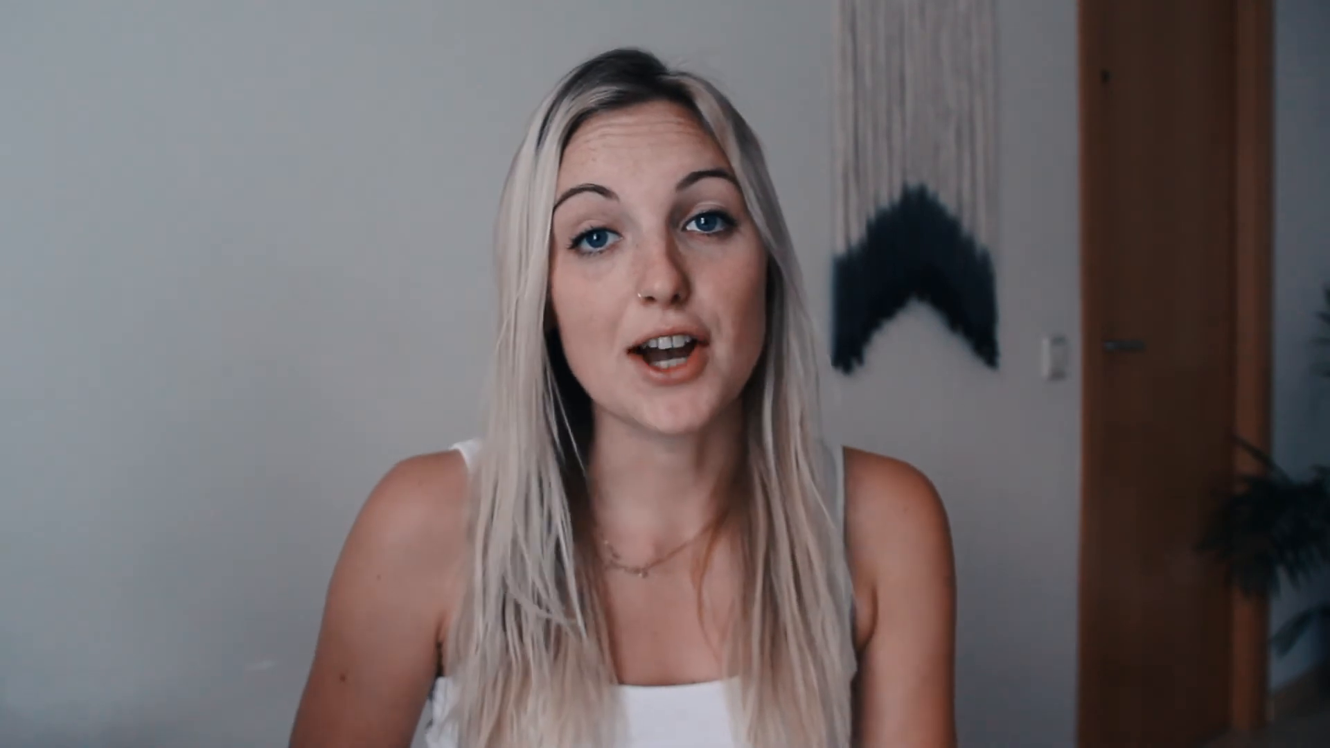